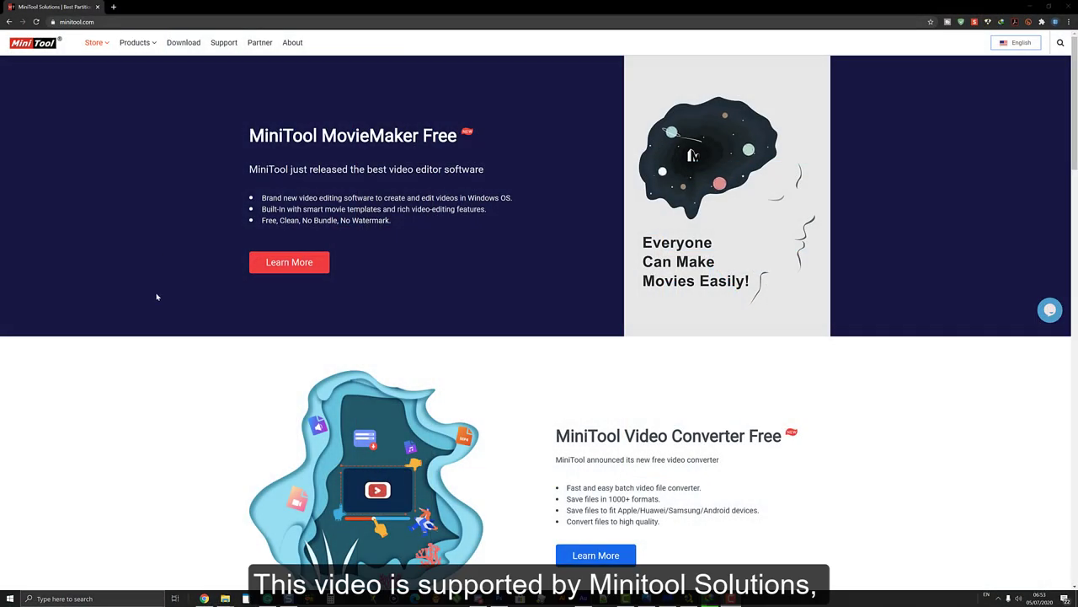
- Find Partition Wizard Free Edition under the MiniTool Partition Manager products and download its freeware installer
{"action": "mouse_move", "coordinate": [139, 44]}
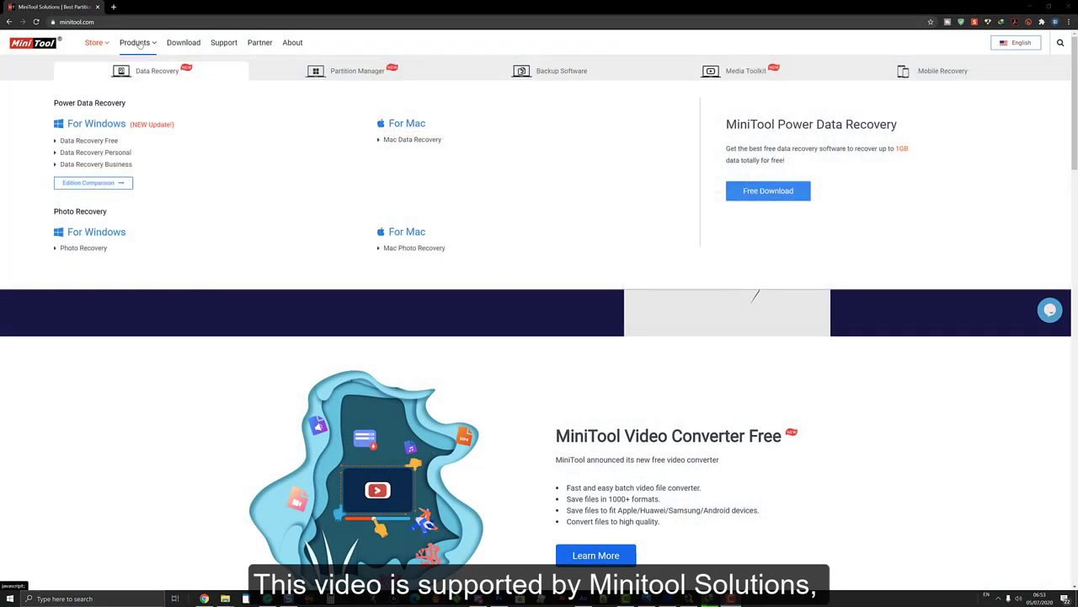
{"action": "mouse_move", "coordinate": [309, 79]}
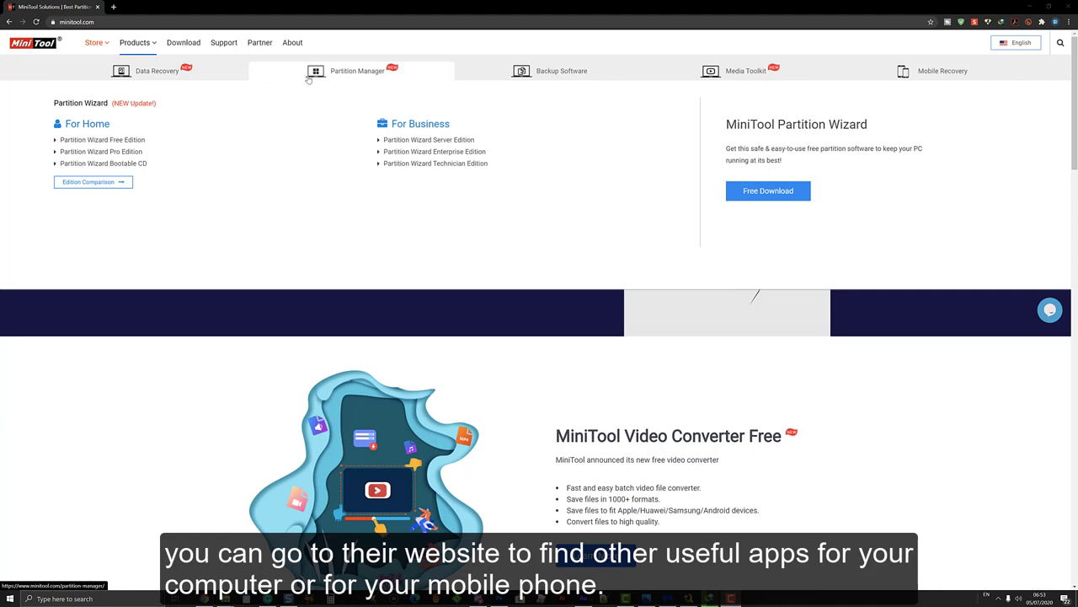
{"action": "mouse_move", "coordinate": [512, 80]}
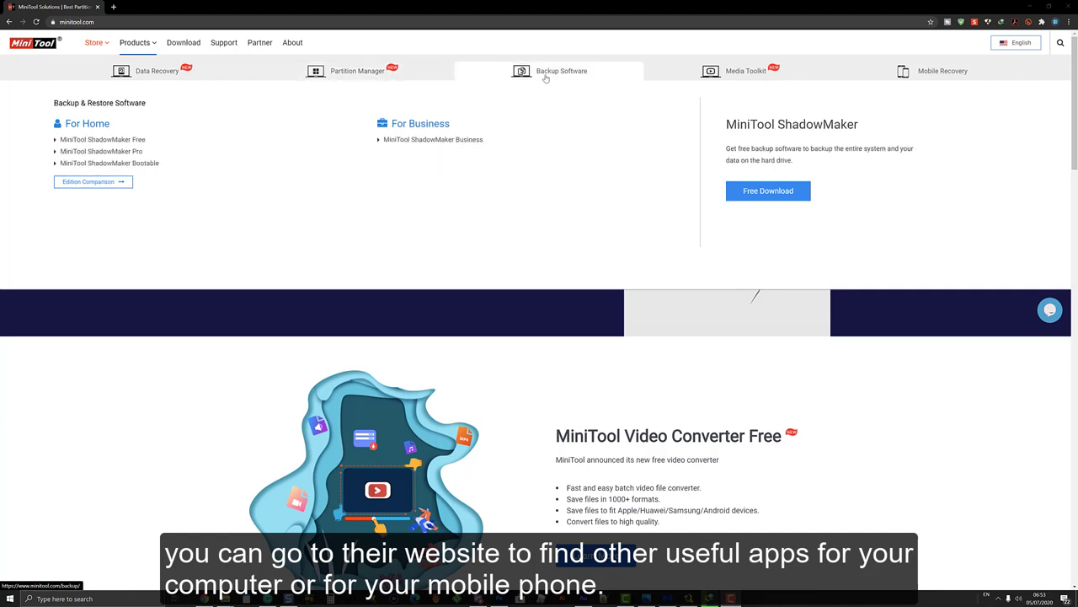
{"action": "mouse_move", "coordinate": [712, 76]}
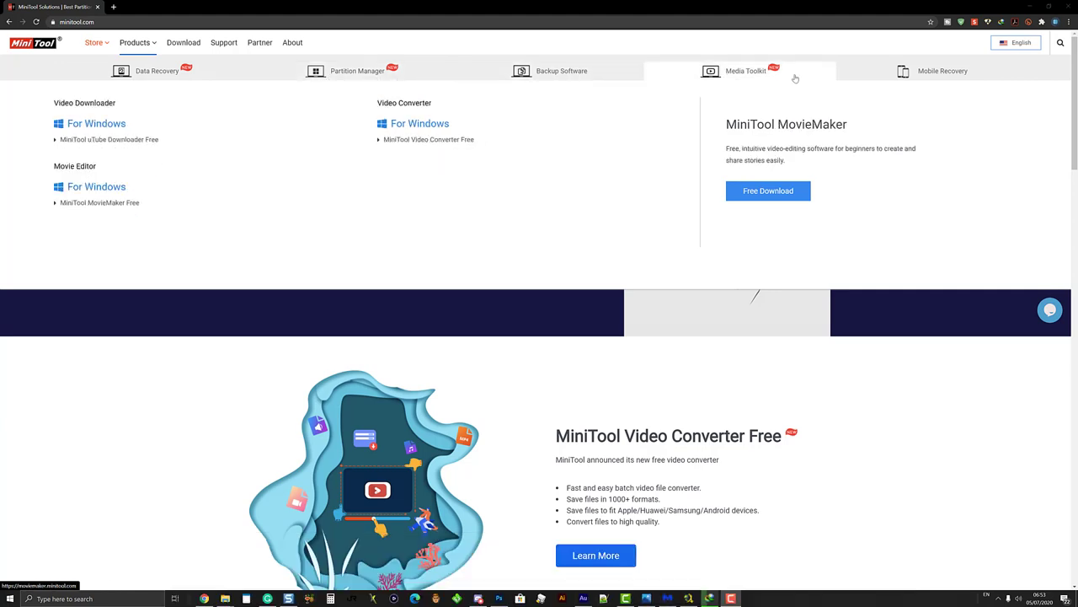
{"action": "mouse_move", "coordinate": [927, 79]}
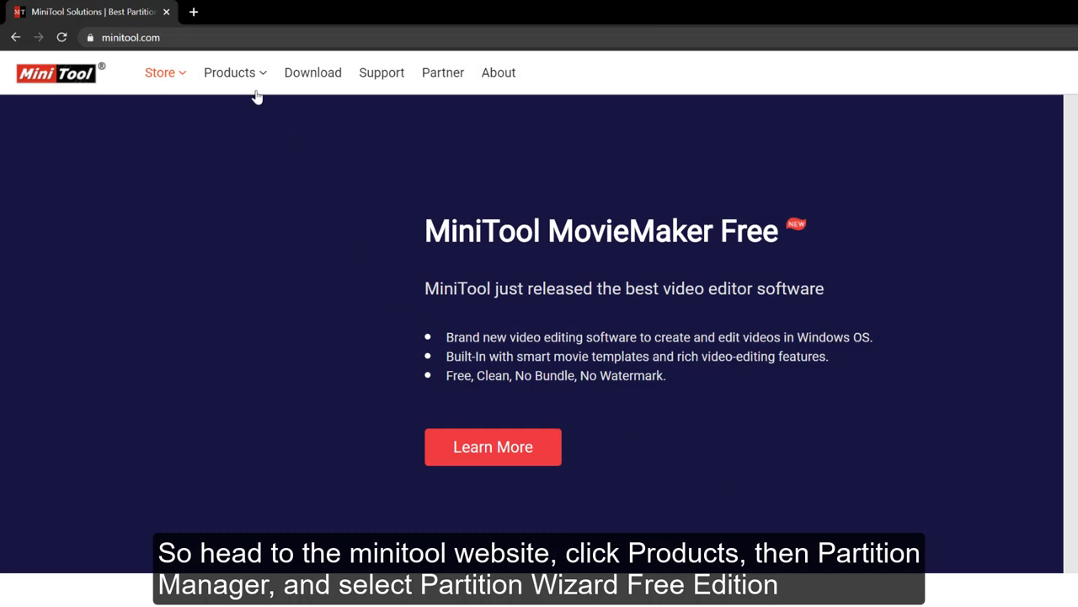
{"action": "left_click", "coordinate": [249, 84]}
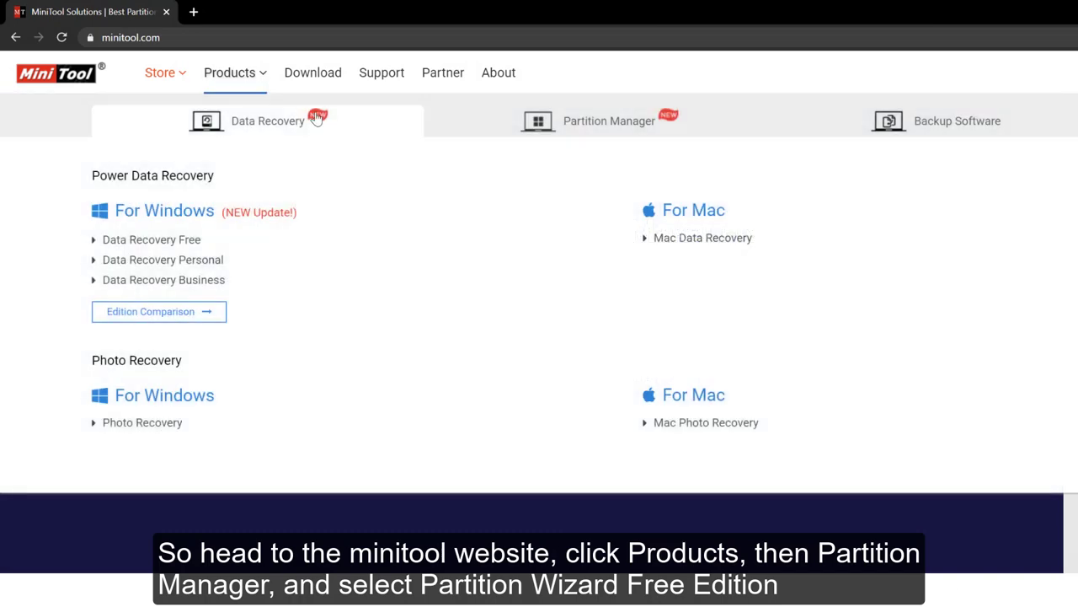
{"action": "mouse_move", "coordinate": [543, 124]}
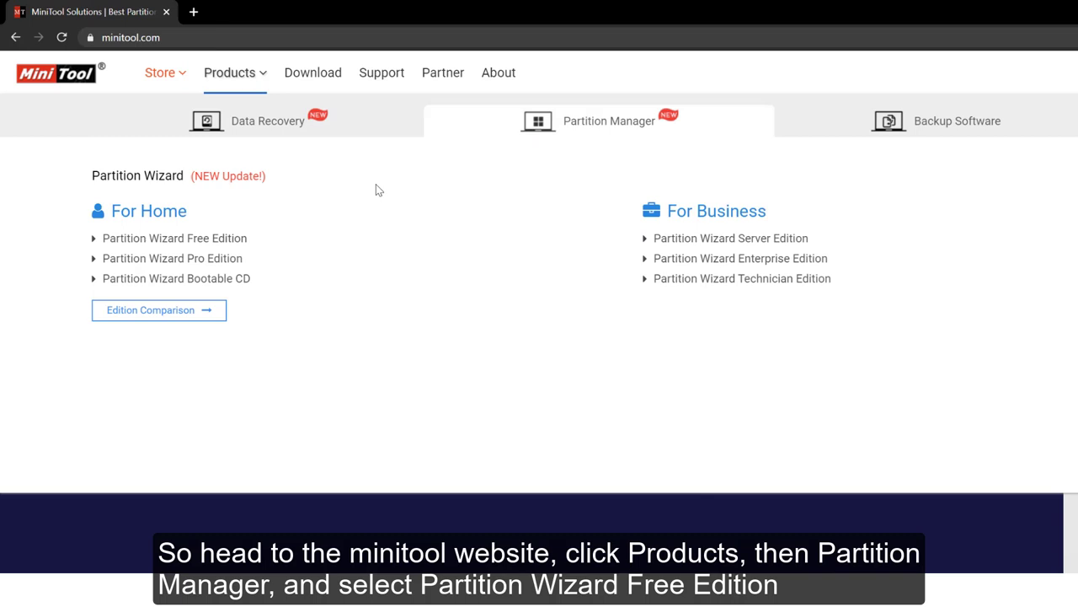
{"action": "left_click", "coordinate": [221, 240]}
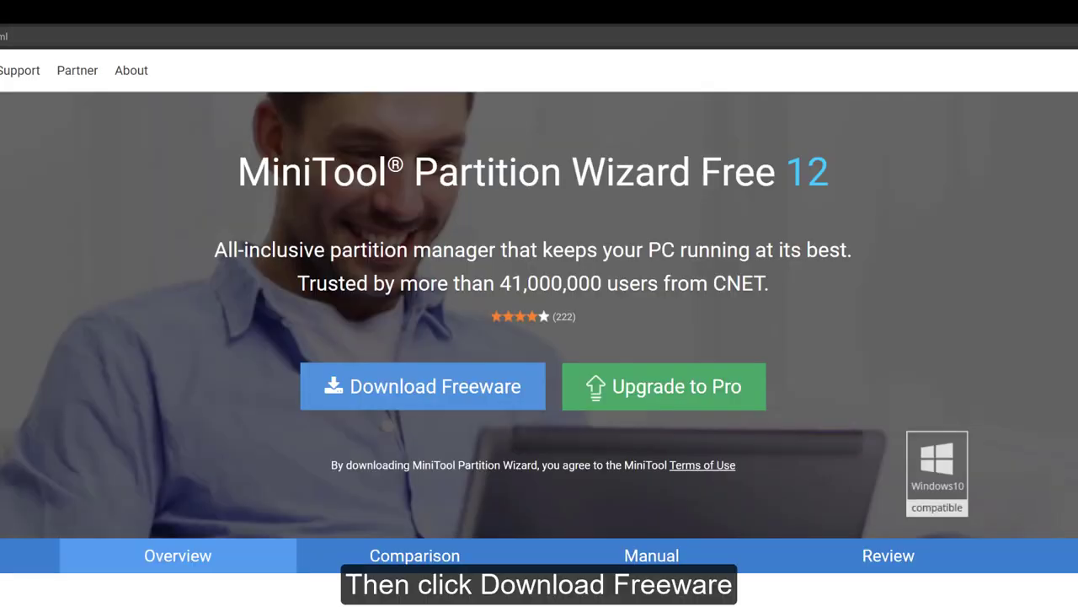
{"action": "left_click", "coordinate": [434, 386]}
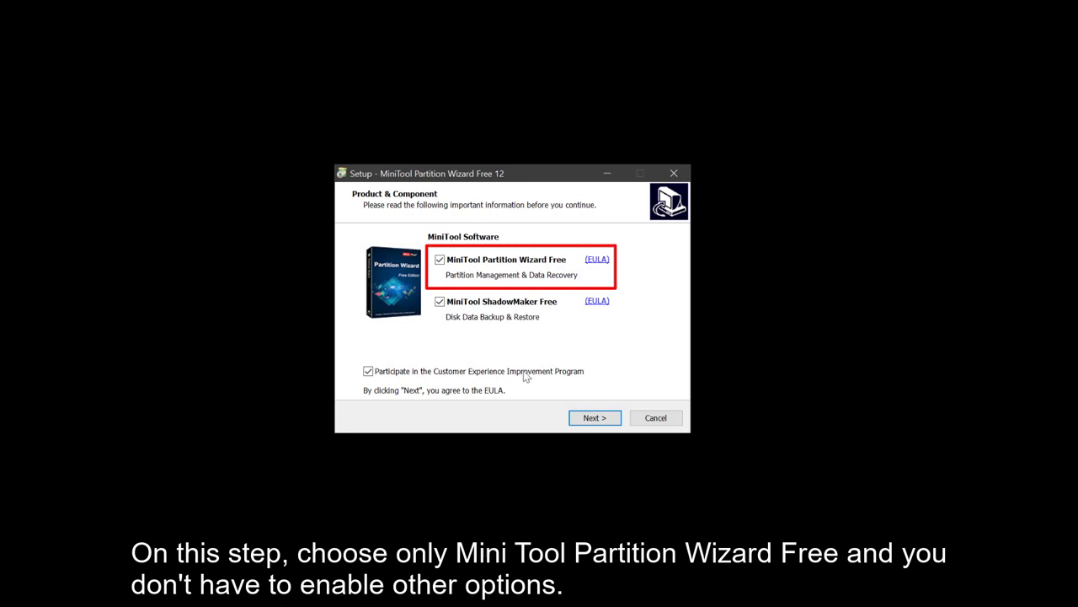
- Install Partition Wizard Free 12 alone in the default folder, without ShadowMaker Free or the experience program
{"action": "left_click", "coordinate": [439, 303]}
{"action": "left_click", "coordinate": [413, 374]}
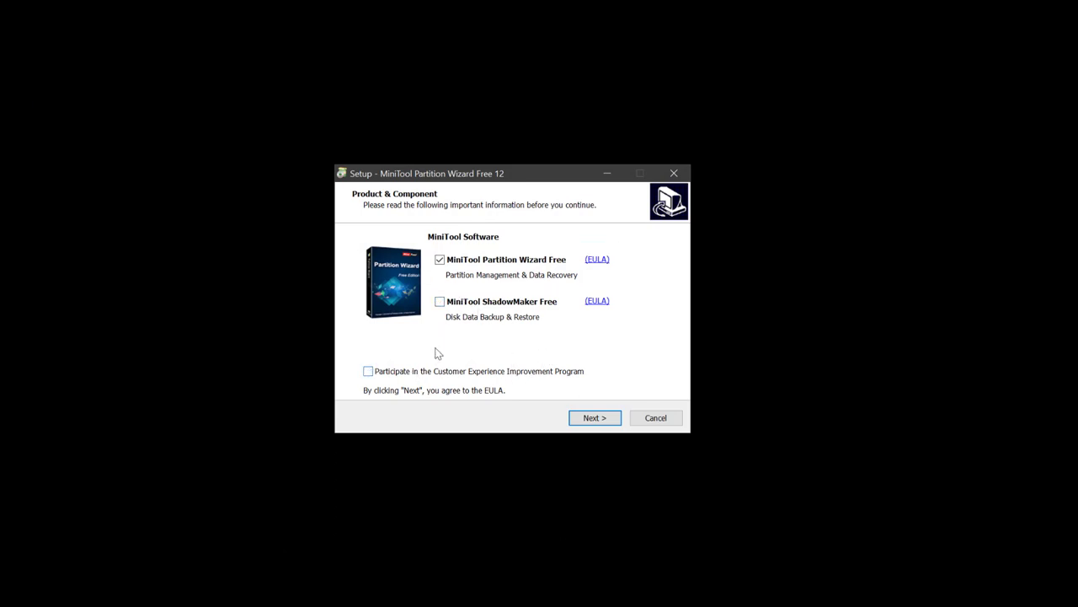
{"action": "left_click", "coordinate": [603, 422]}
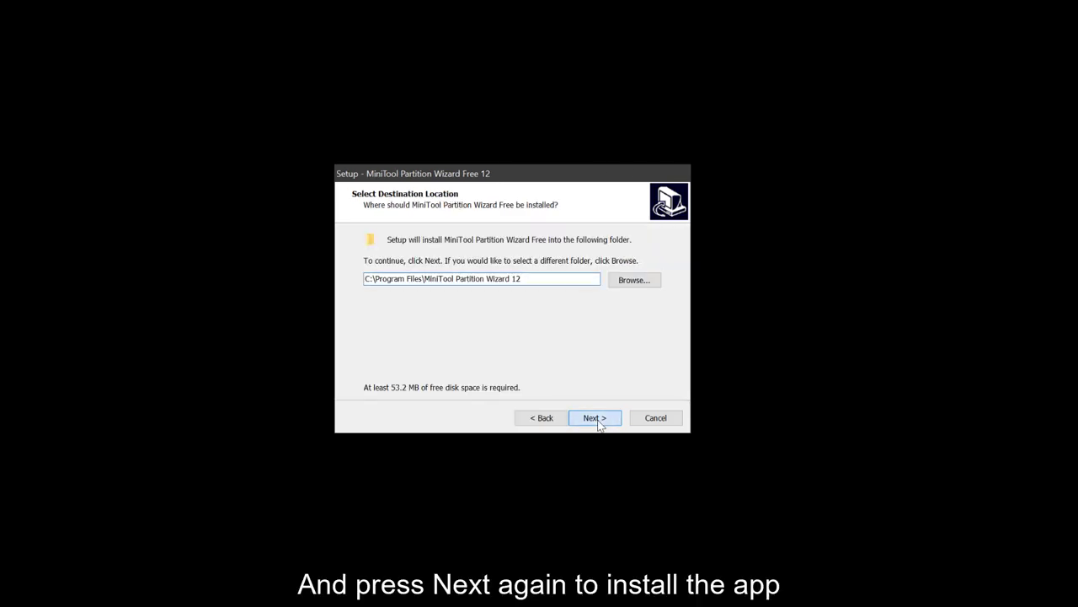
{"action": "left_click", "coordinate": [599, 421]}
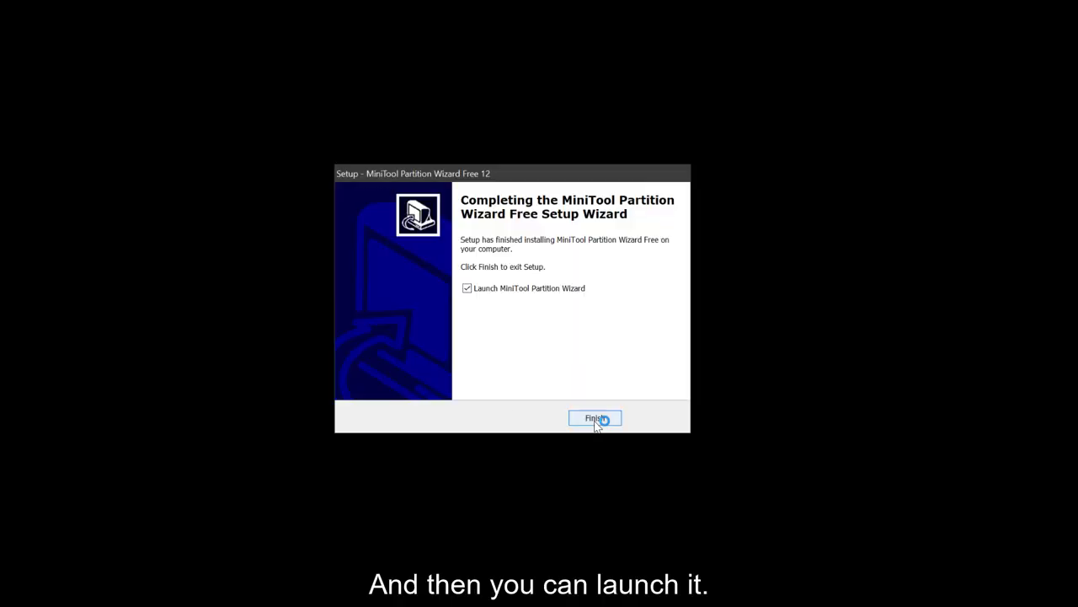
{"action": "left_click", "coordinate": [596, 421]}
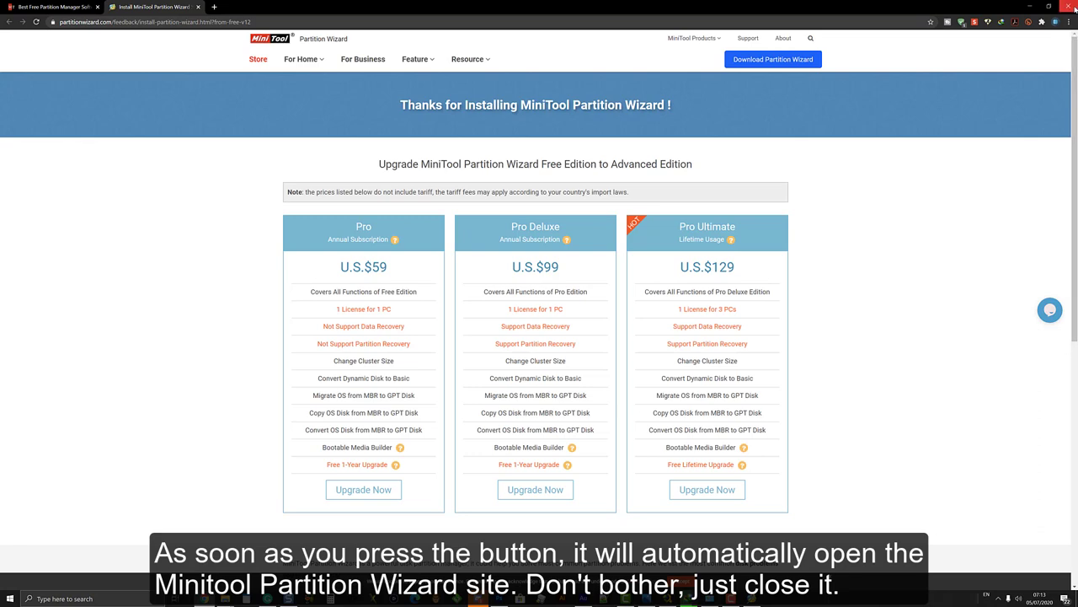
{"action": "left_click", "coordinate": [1065, 7]}
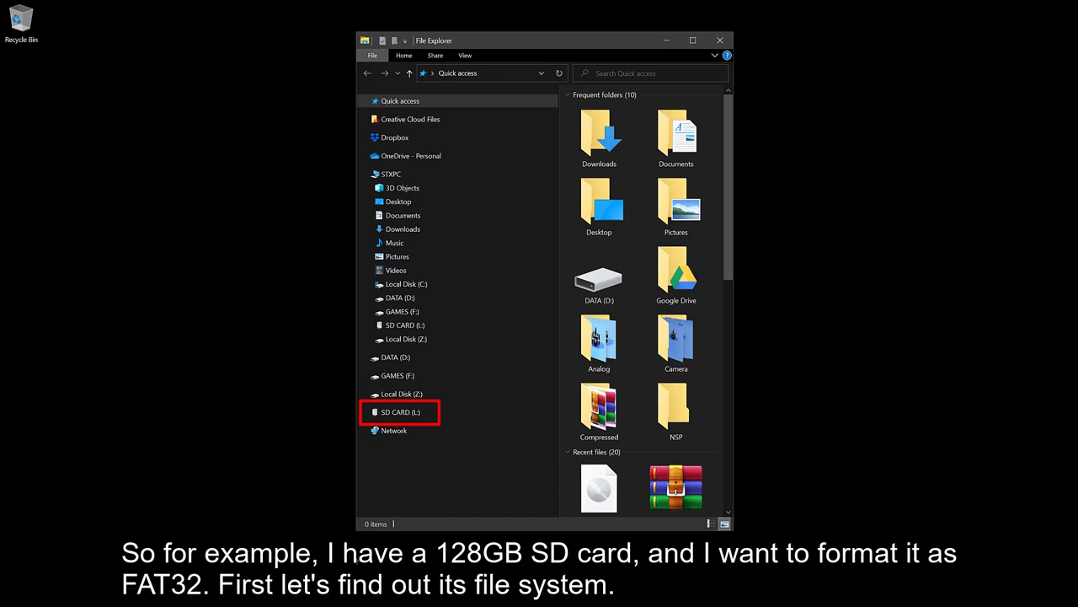
- Open the SD CARD (L:) Properties to confirm its exFAT file system and 119 GB size
{"action": "left_click", "coordinate": [408, 412]}
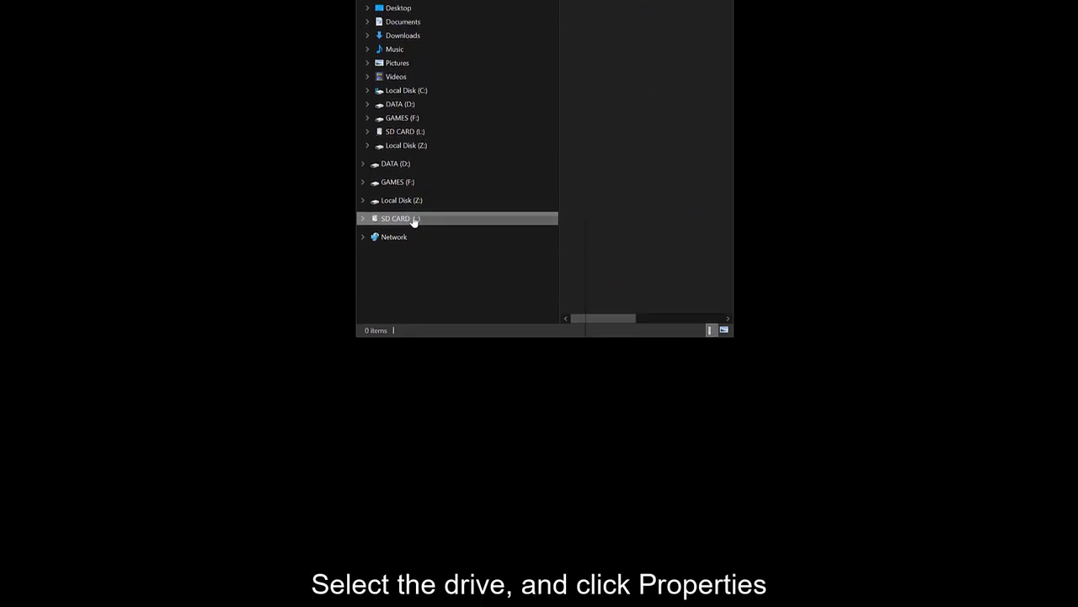
{"action": "right_click", "coordinate": [413, 412]}
{"action": "left_click", "coordinate": [460, 511]}
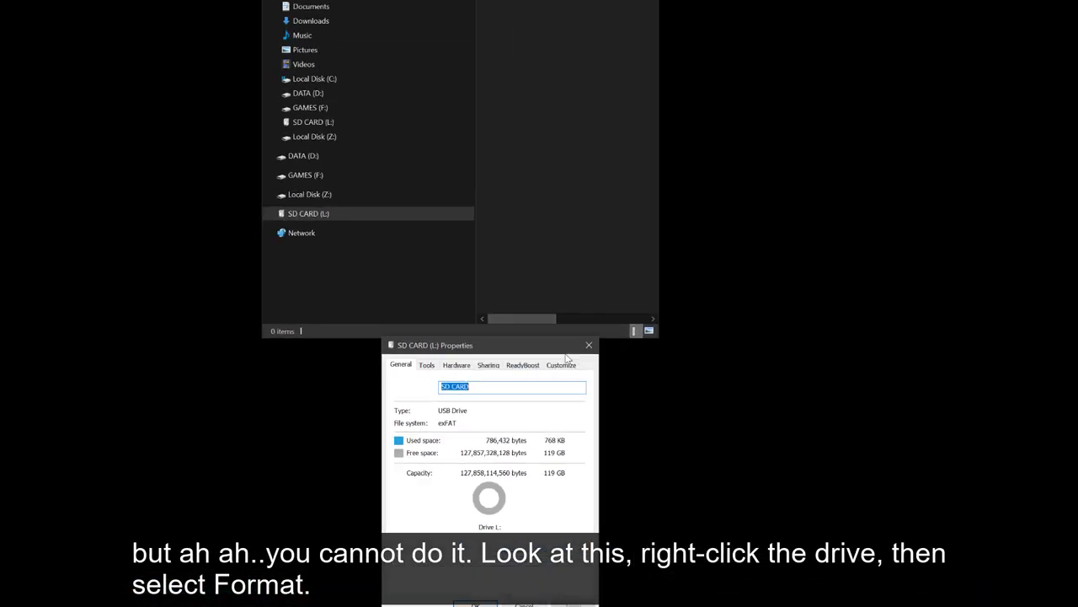
- Open the Format dialog for SD CARD (L:) and check that its file systems are only NTFS and exFAT
{"action": "right_click", "coordinate": [353, 217]}
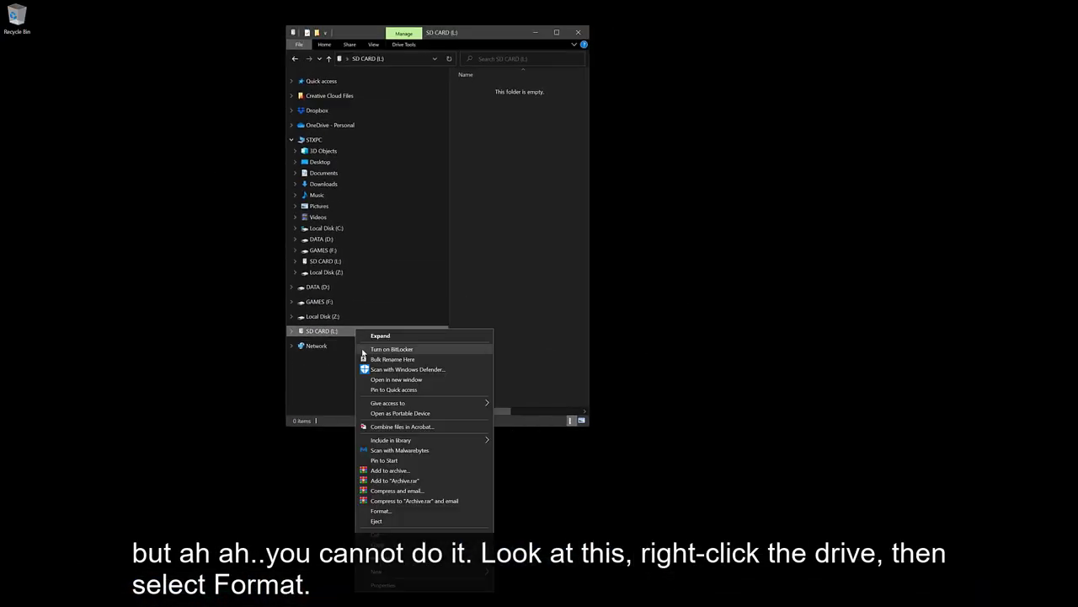
{"action": "left_click", "coordinate": [380, 511]}
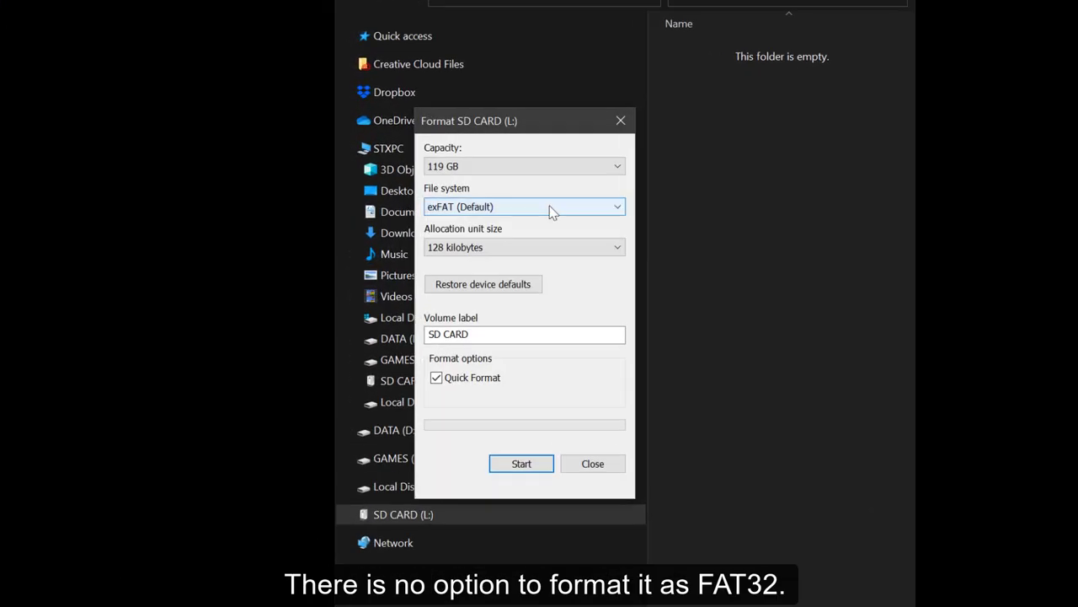
{"action": "left_click", "coordinate": [535, 206]}
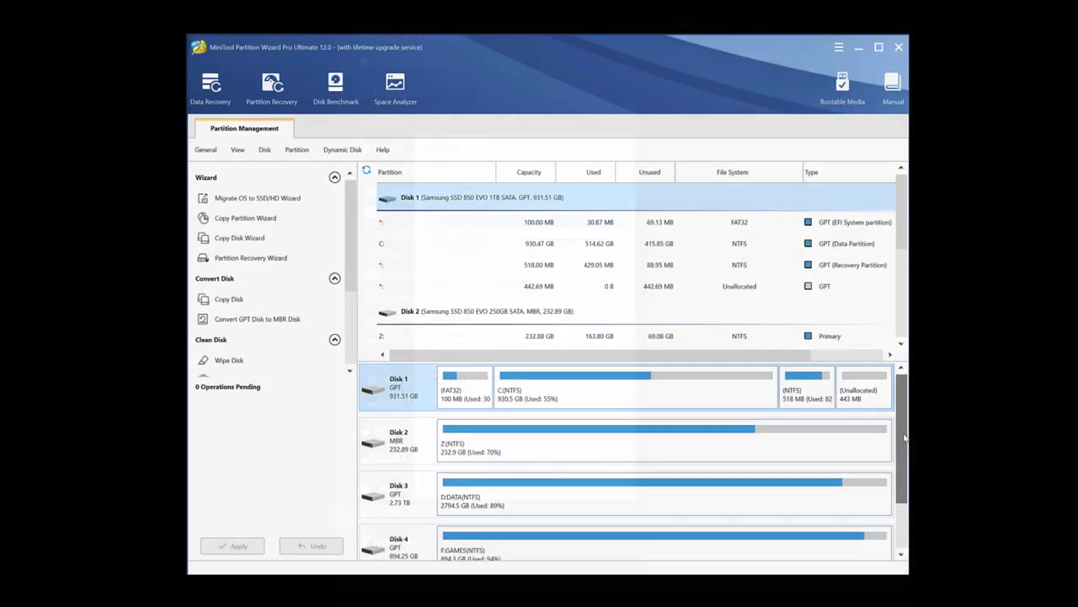
- Select the 119.08 GB exFAT partition L: on Disk 5 in the disk map
{"action": "scroll", "coordinate": [906, 455], "scroll_direction": "down", "scroll_amount": 1}
{"action": "left_click_drag", "start_coordinate": [906, 455], "coordinate": [906, 501]}
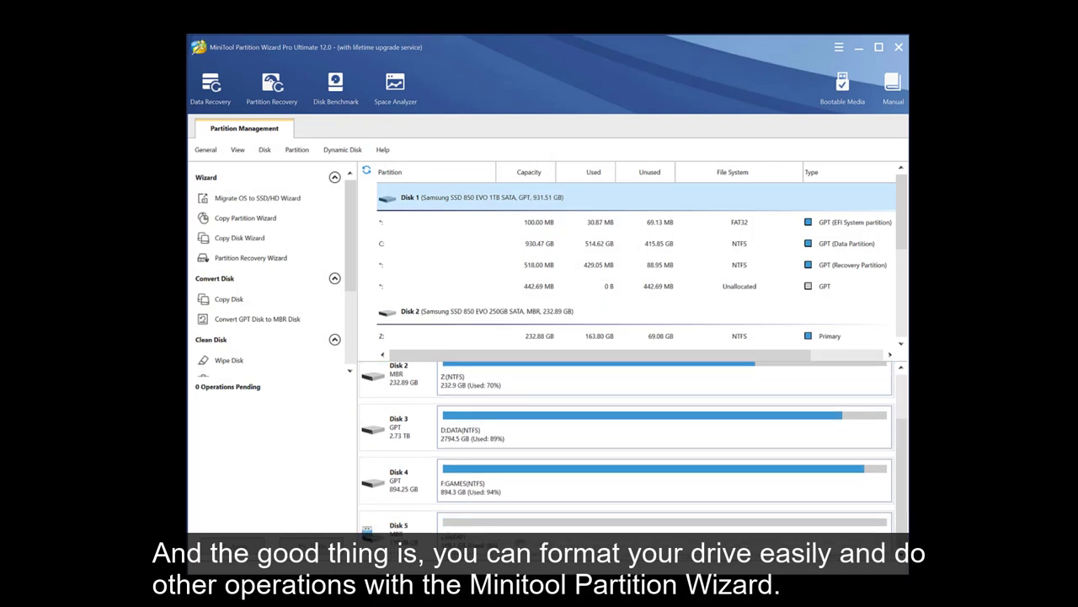
{"action": "left_click", "coordinate": [573, 539]}
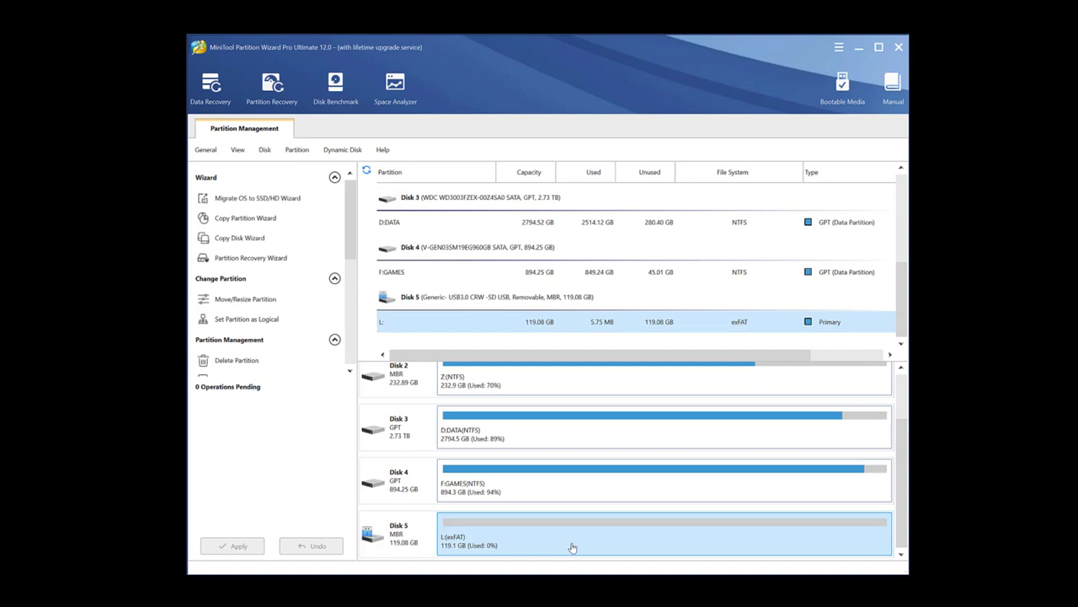
{"action": "scroll", "coordinate": [903, 446], "scroll_direction": "up", "scroll_amount": 2}
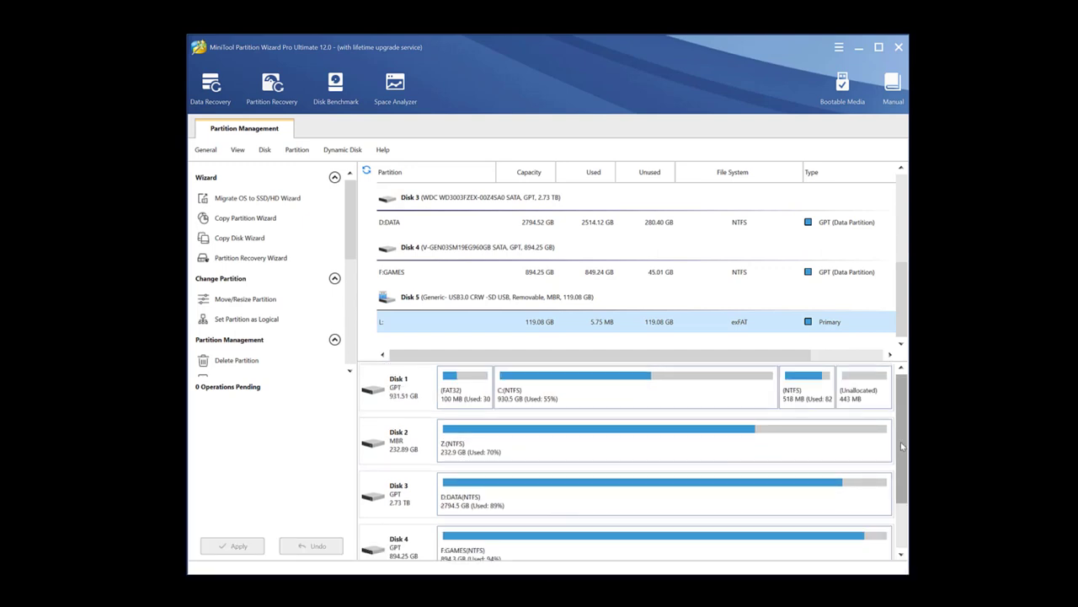
{"action": "scroll", "coordinate": [903, 253], "scroll_direction": "up", "scroll_amount": 3}
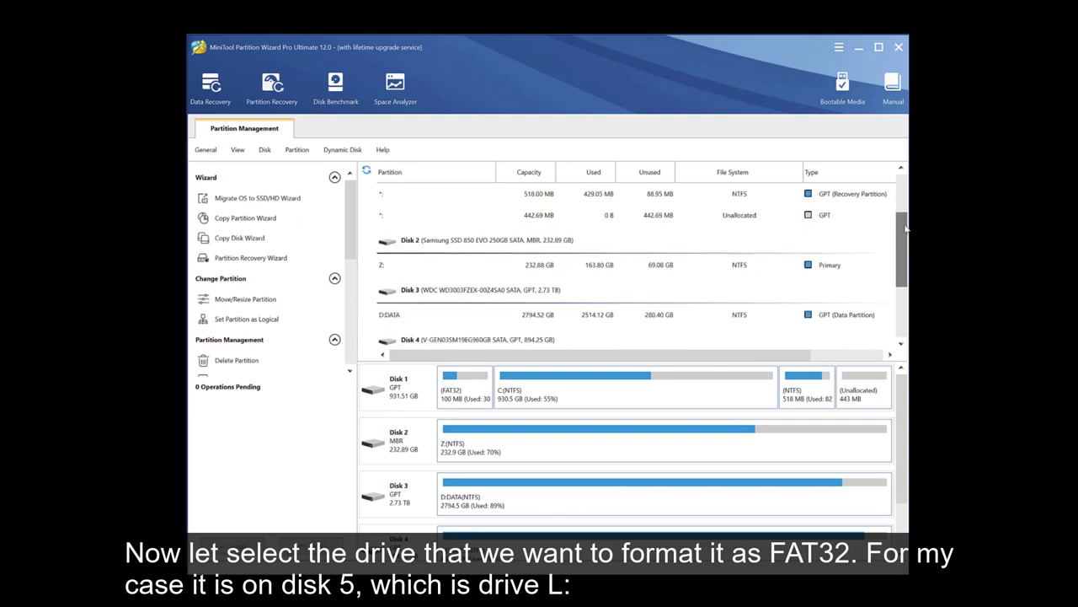
{"action": "scroll", "coordinate": [906, 227], "scroll_direction": "down", "scroll_amount": 3}
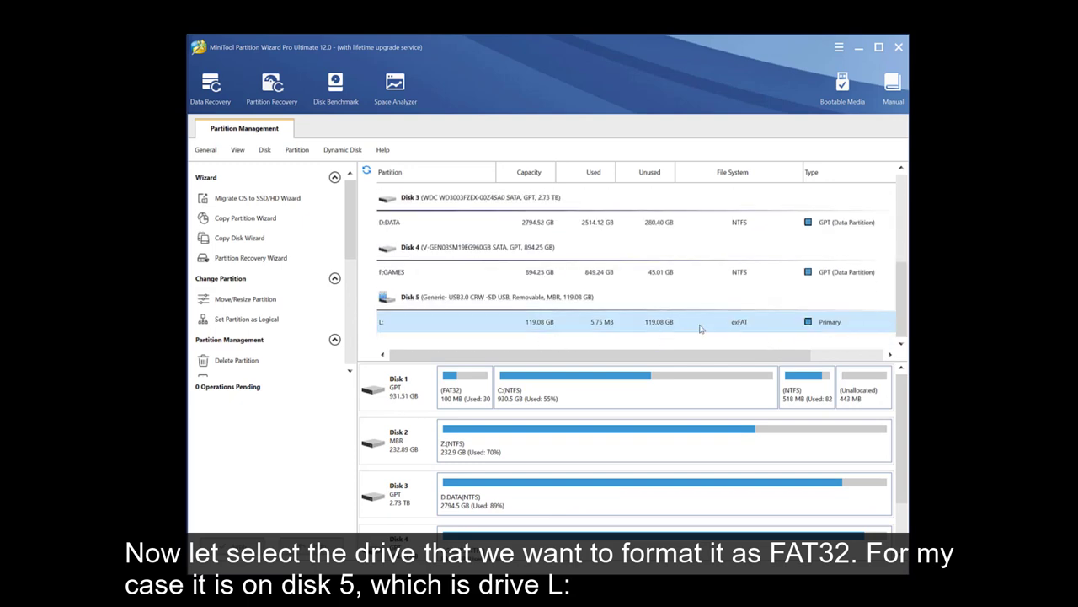
- Queue a format of the L: partition with the FAT32 file system
{"action": "right_click", "coordinate": [543, 326]}
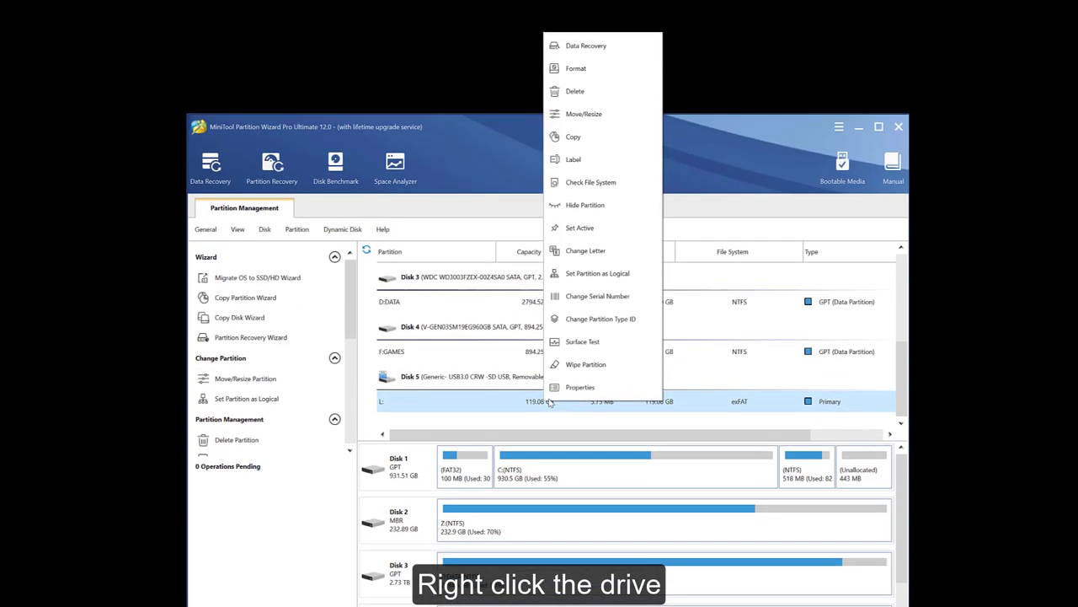
{"action": "left_click", "coordinate": [594, 73]}
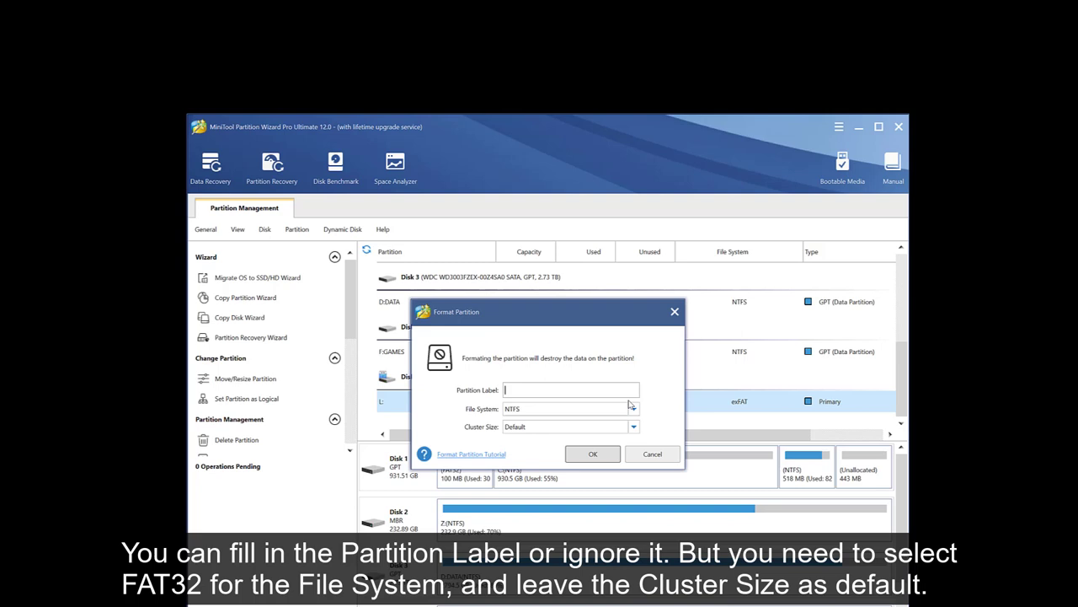
{"action": "left_click", "coordinate": [634, 408]}
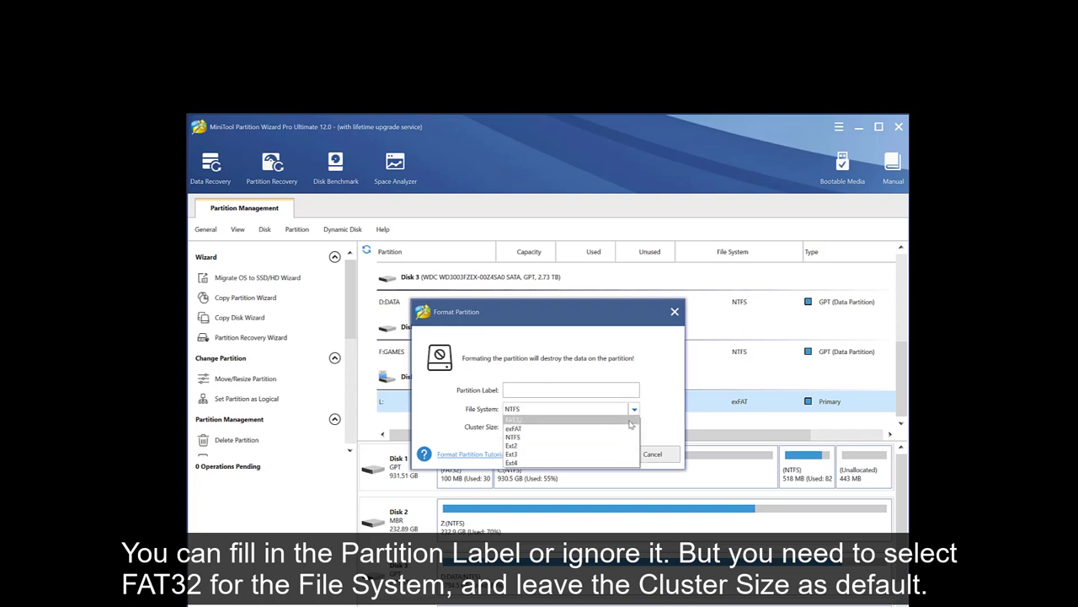
{"action": "left_click", "coordinate": [629, 420]}
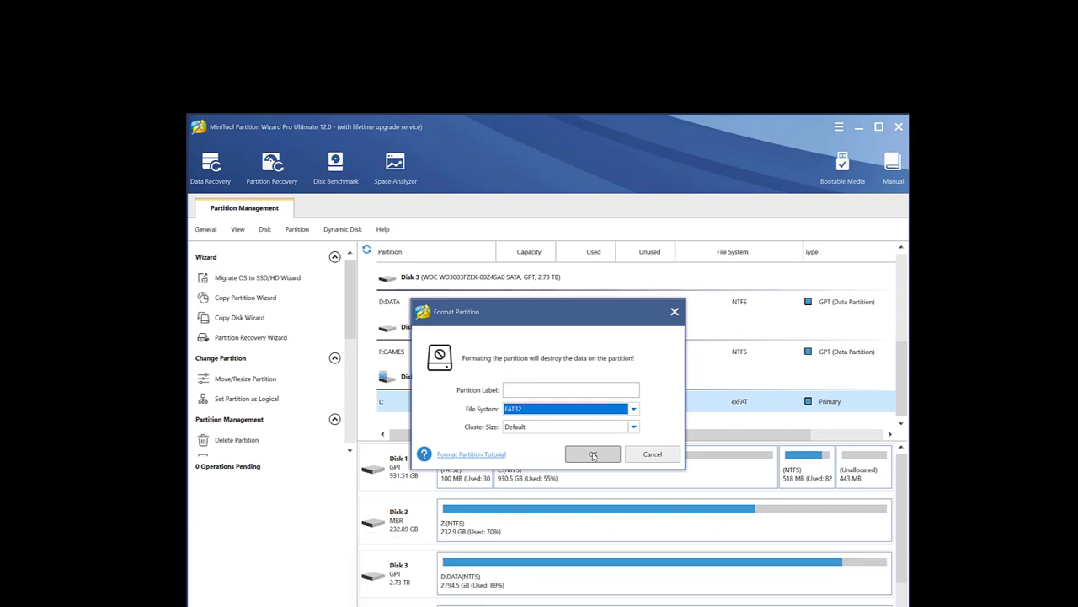
{"action": "left_click", "coordinate": [593, 455]}
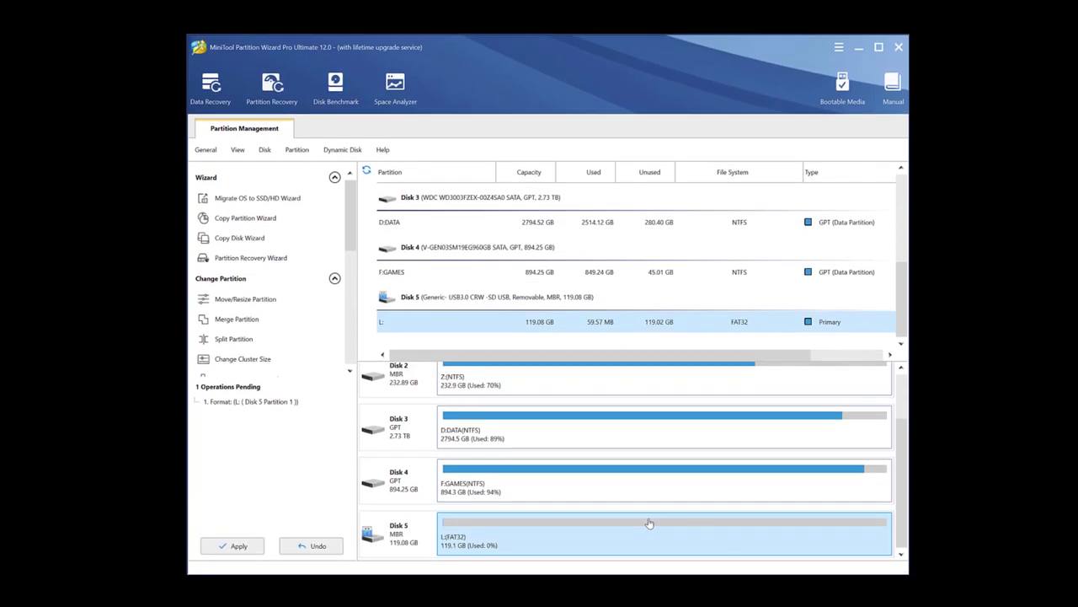
- Apply the pending FAT32 format and acknowledge the success message
{"action": "left_click", "coordinate": [235, 546]}
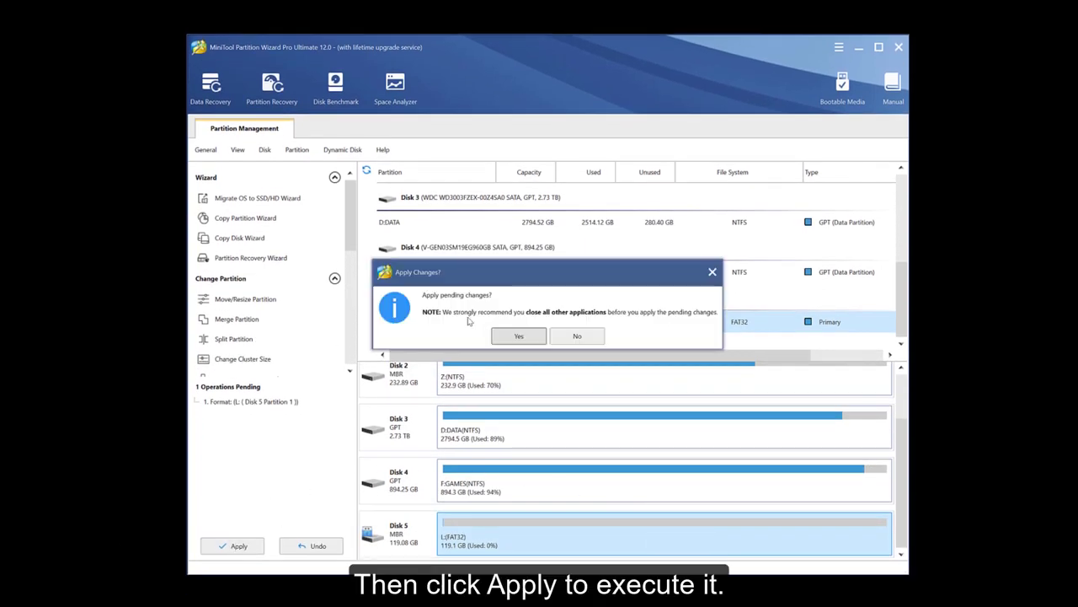
{"action": "left_click", "coordinate": [518, 335]}
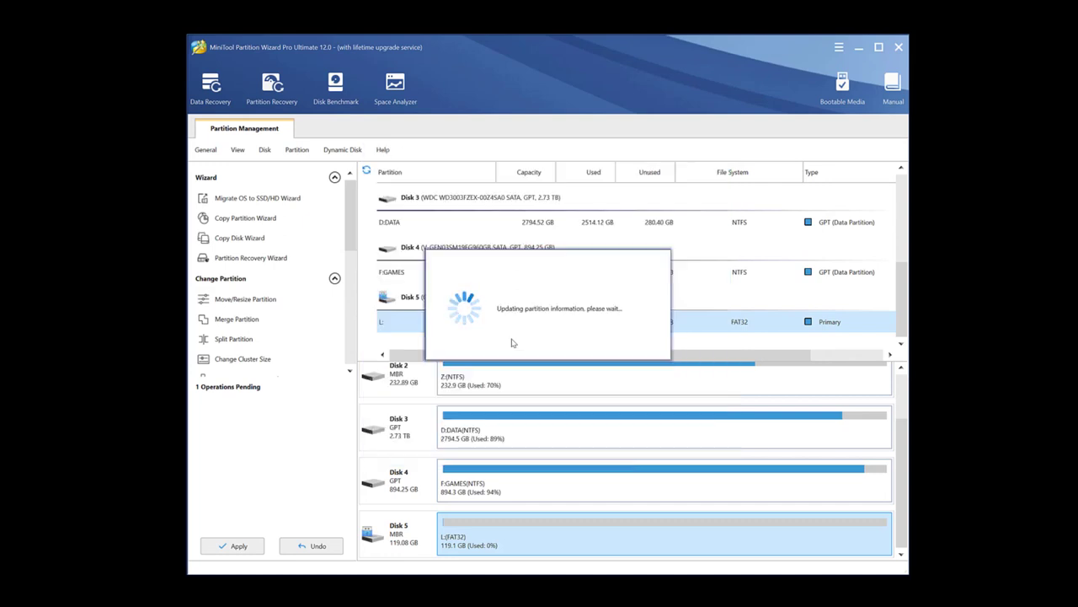
{"action": "left_click", "coordinate": [546, 336]}
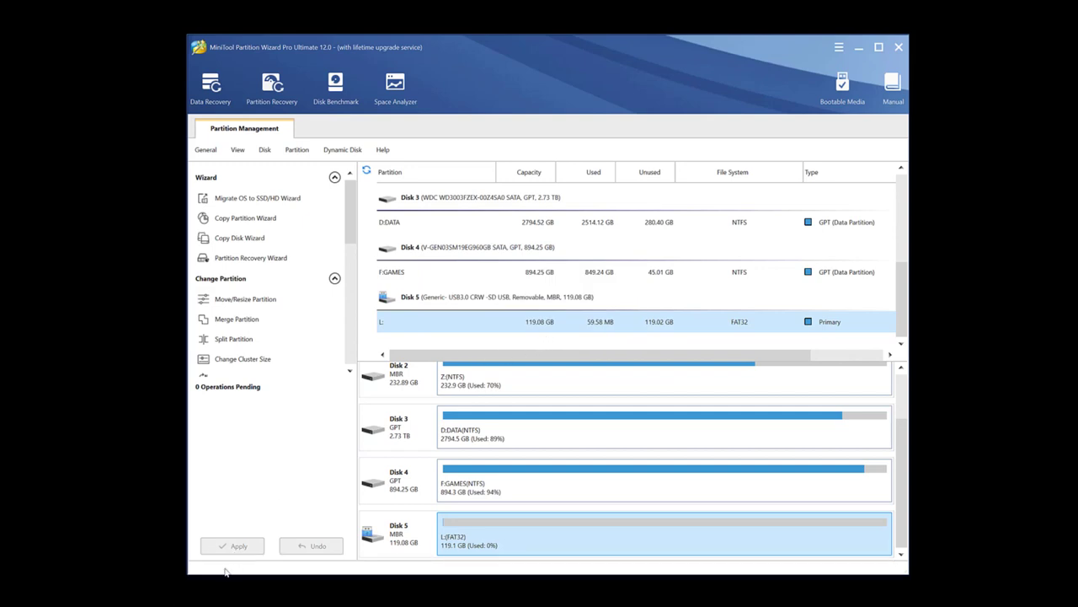
{"action": "key", "text": "super+e"}
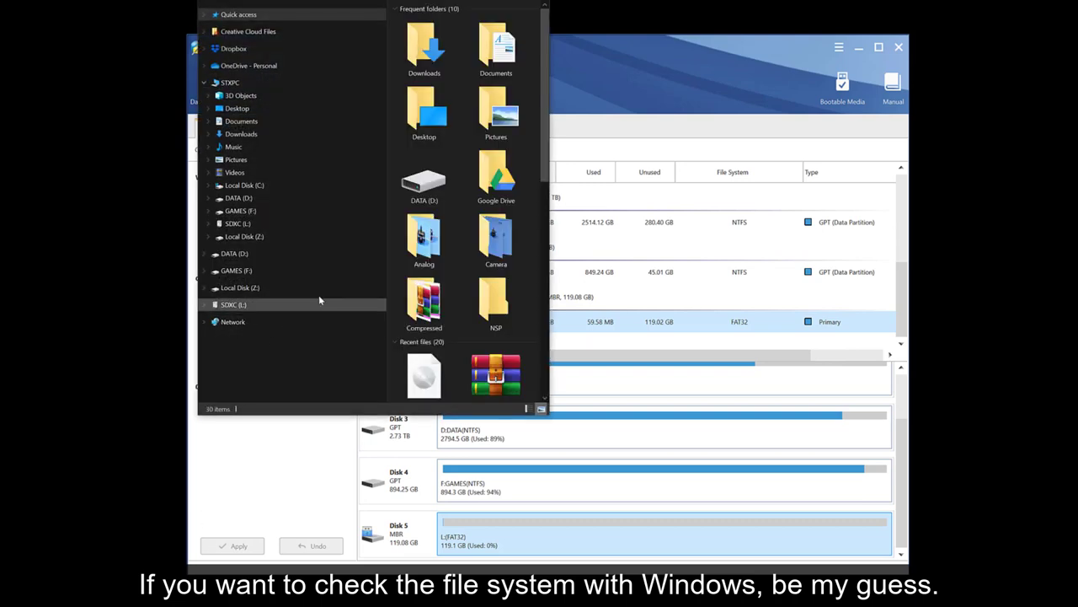
{"action": "left_click", "coordinate": [260, 311]}
{"action": "right_click", "coordinate": [260, 309]}
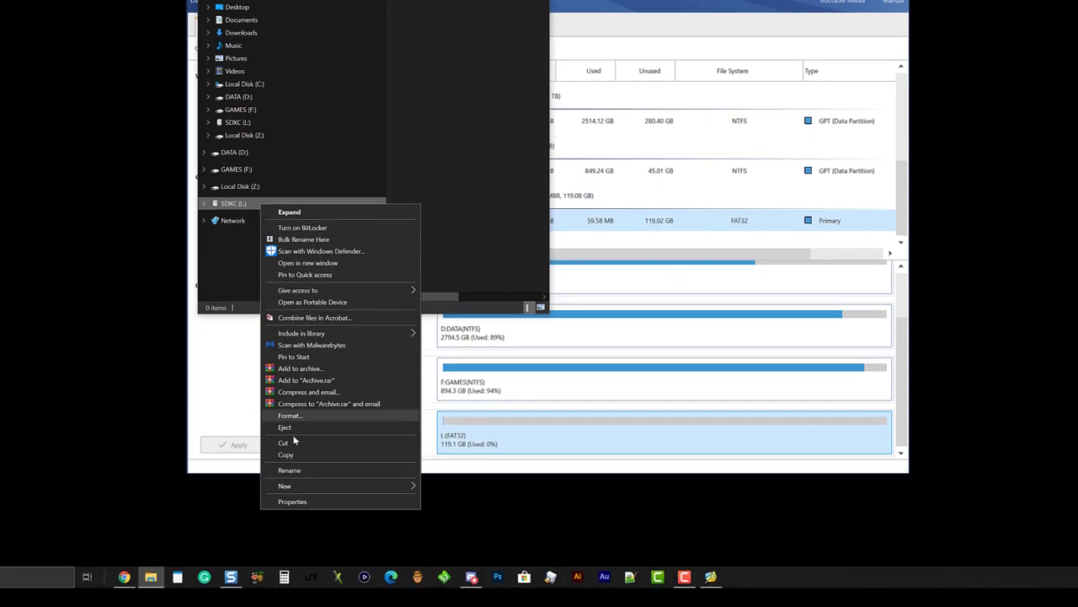
{"action": "left_click", "coordinate": [293, 501]}
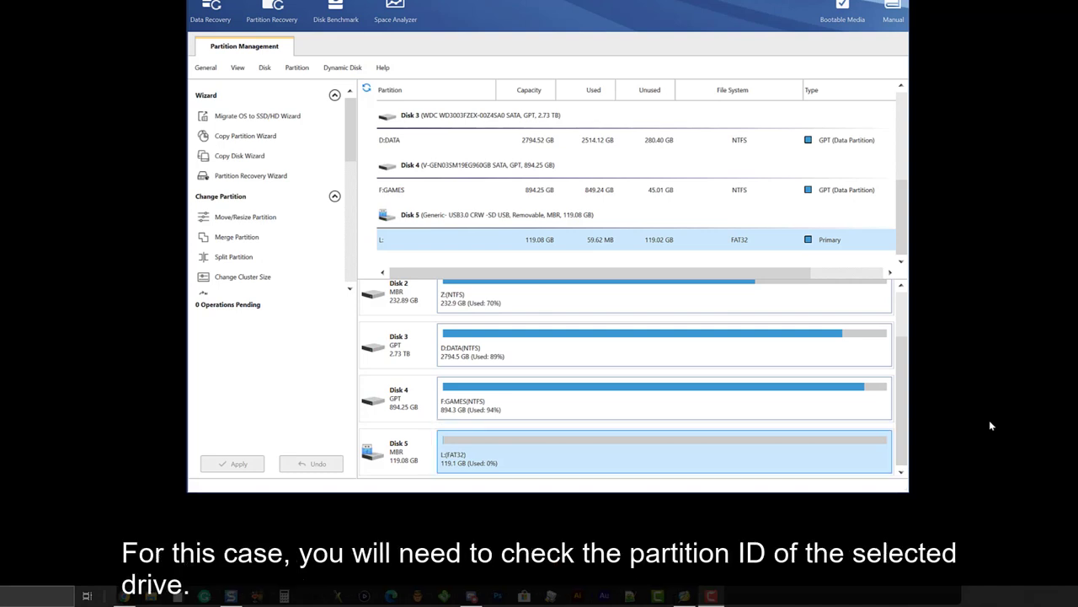
- Change the L: partition type ID to 0x0C FAT32 LBA
{"action": "right_click", "coordinate": [535, 462]}
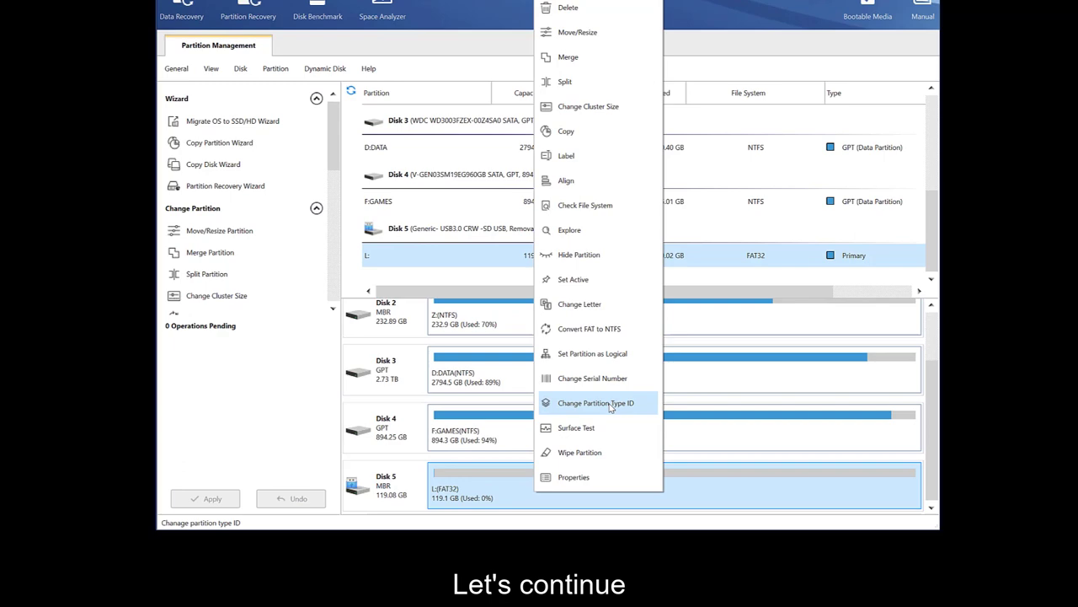
{"action": "left_click", "coordinate": [603, 377]}
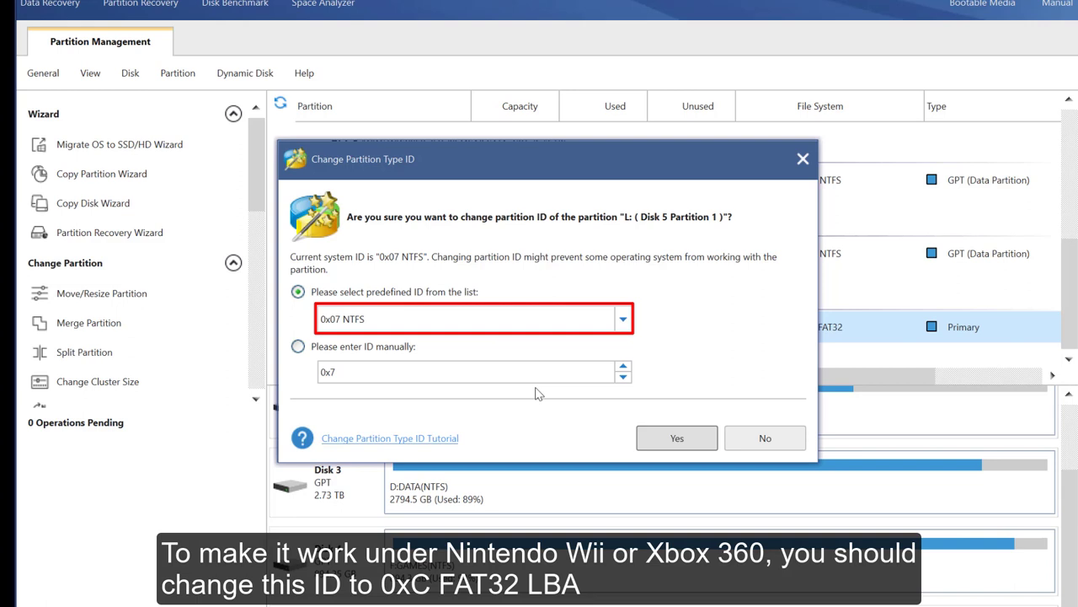
{"action": "left_click", "coordinate": [623, 321]}
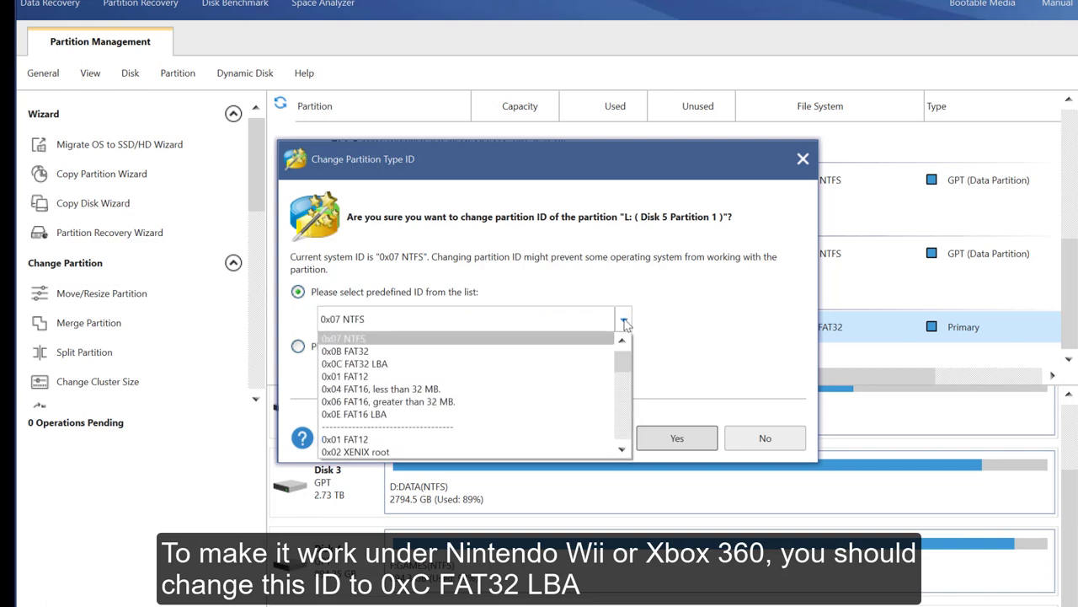
{"action": "left_click", "coordinate": [580, 364]}
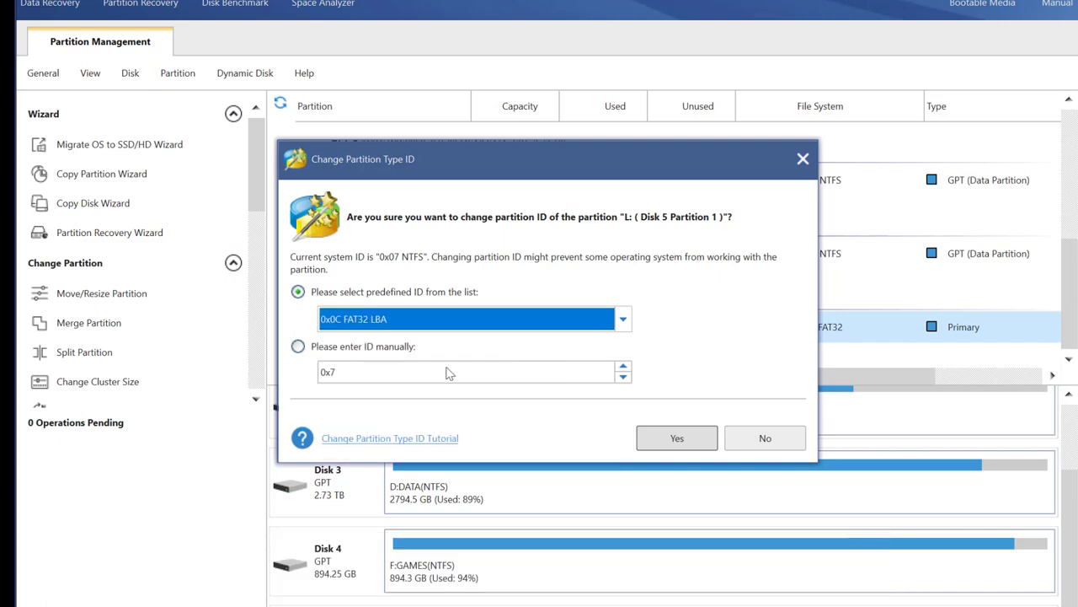
{"action": "left_click", "coordinate": [674, 435]}
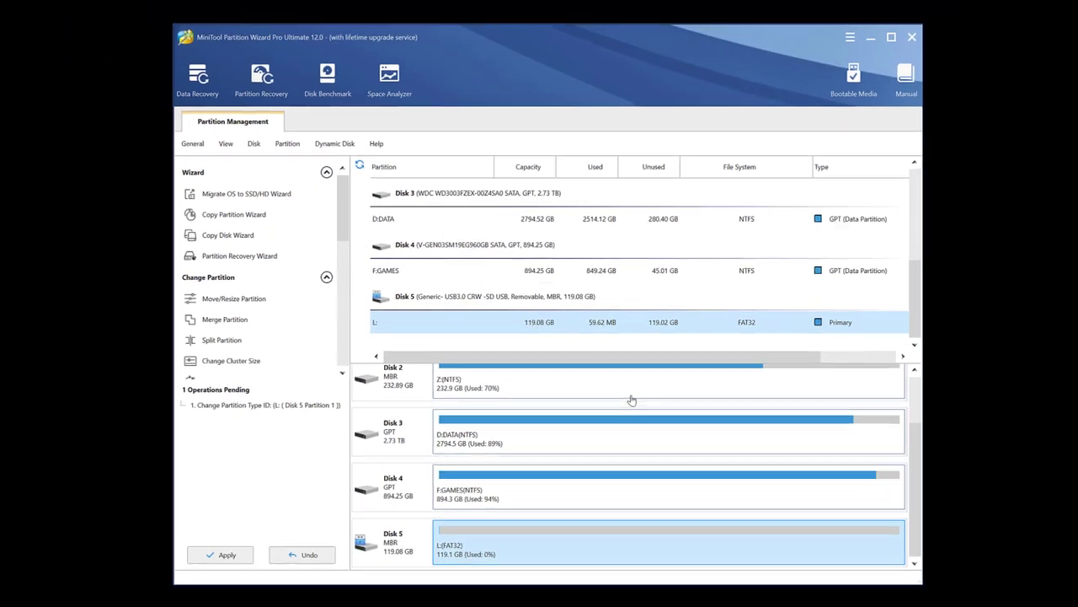
- Apply the pending type ID change and acknowledge the success message
{"action": "left_click", "coordinate": [155, 606]}
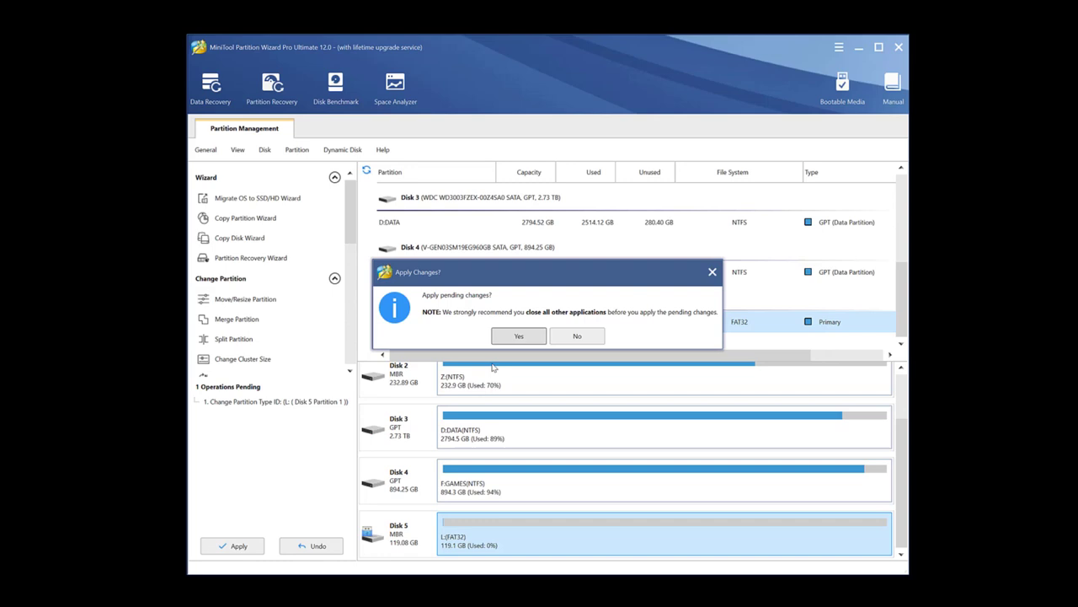
{"action": "left_click", "coordinate": [520, 337]}
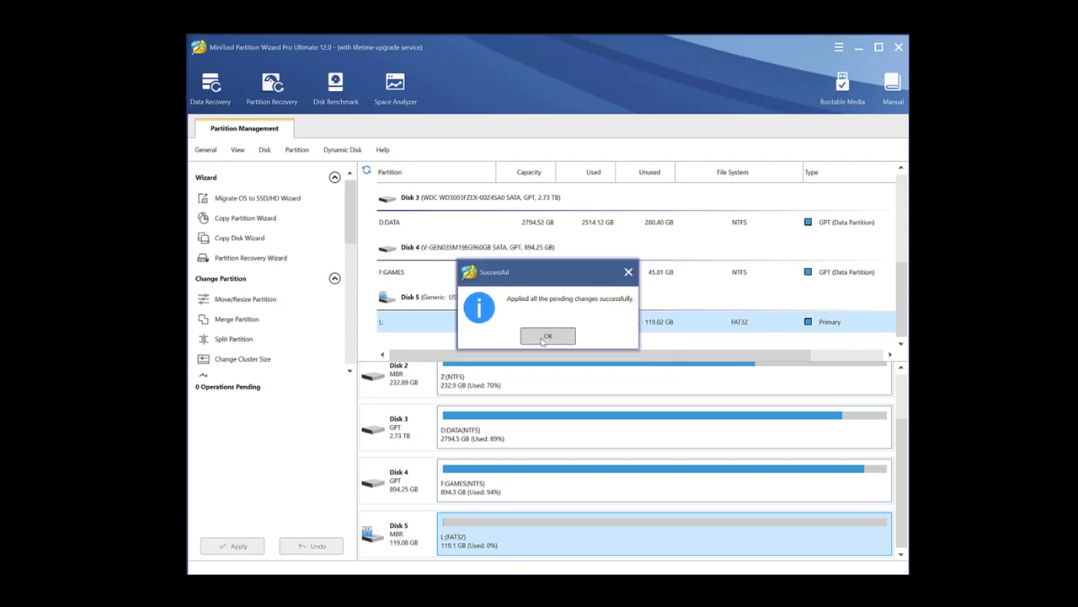
{"action": "left_click", "coordinate": [541, 339]}
{"action": "right_click", "coordinate": [597, 462]}
{"action": "left_click", "coordinate": [628, 503]}
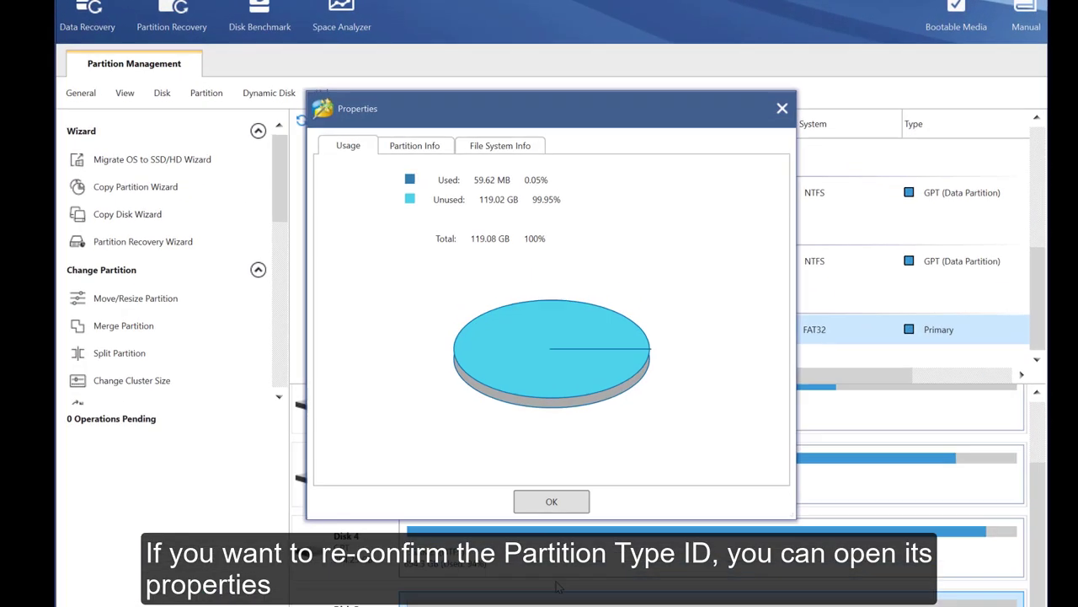
{"action": "left_click", "coordinate": [418, 151]}
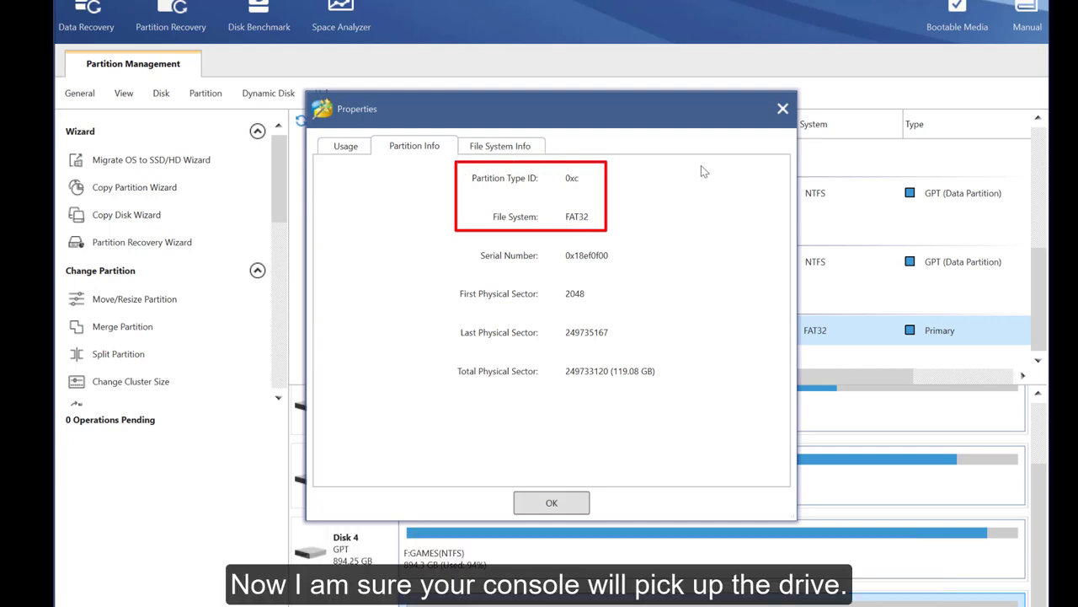
{"action": "left_click", "coordinate": [783, 109]}
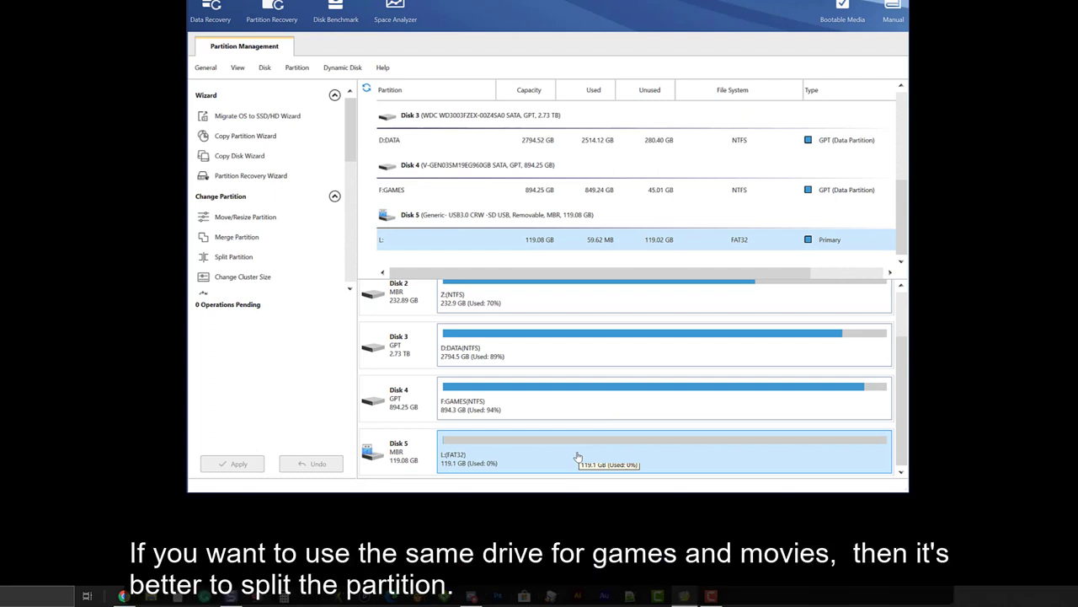
- Queue a split of L: into a 66.90 GB L: and a 52.18 GB G: partition
{"action": "right_click", "coordinate": [578, 456]}
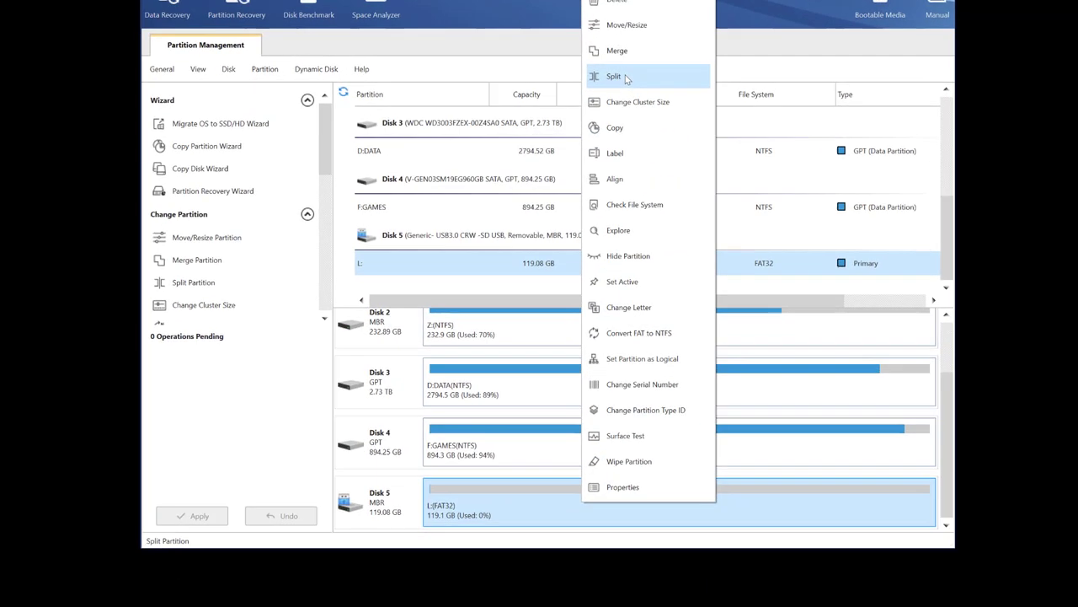
{"action": "left_click", "coordinate": [618, 75]}
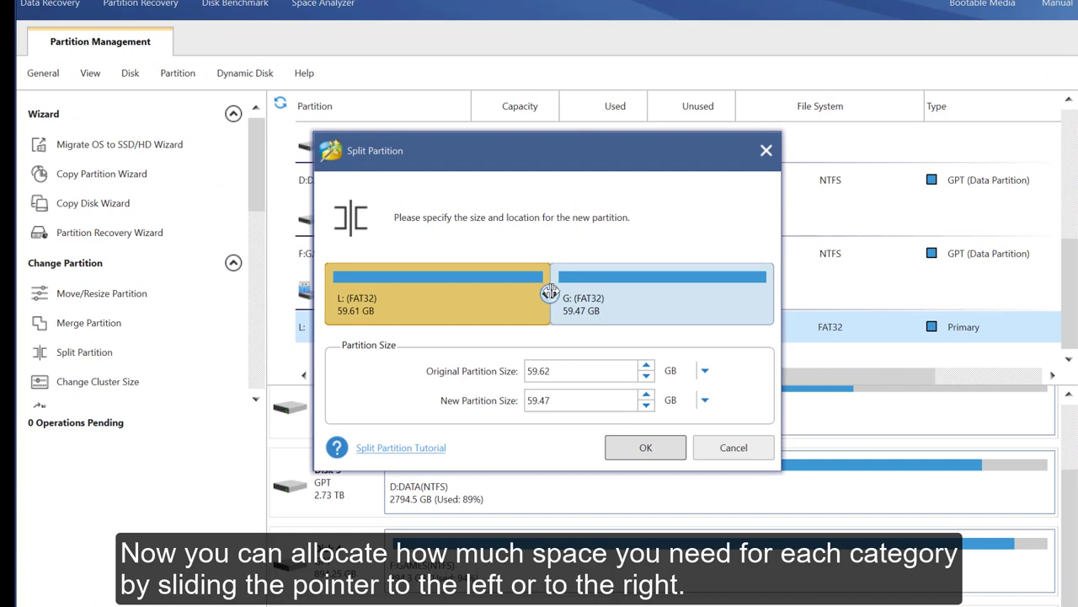
{"action": "left_click_drag", "start_coordinate": [549, 292], "coordinate": [577, 295]}
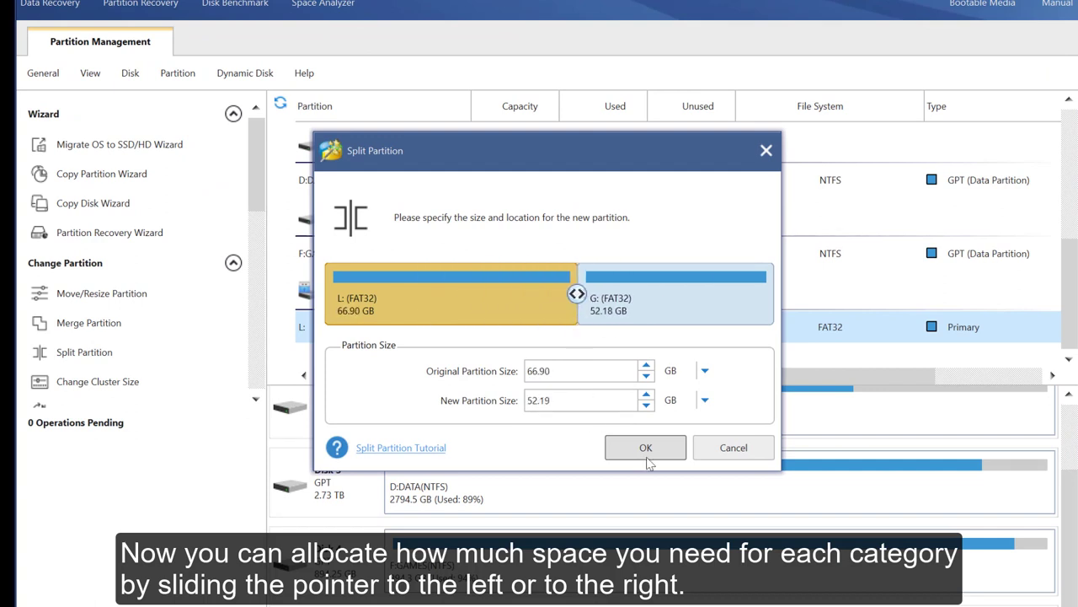
{"action": "left_click", "coordinate": [649, 455]}
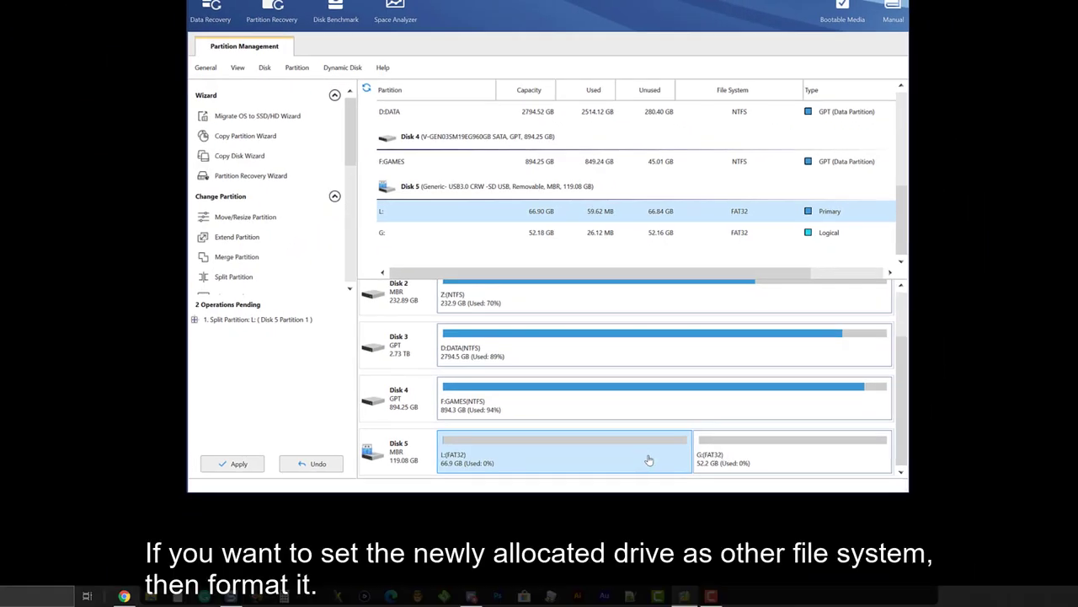
- Queue an NTFS format of the 66.90 GB L: and apply it along with the split
{"action": "right_click", "coordinate": [584, 456]}
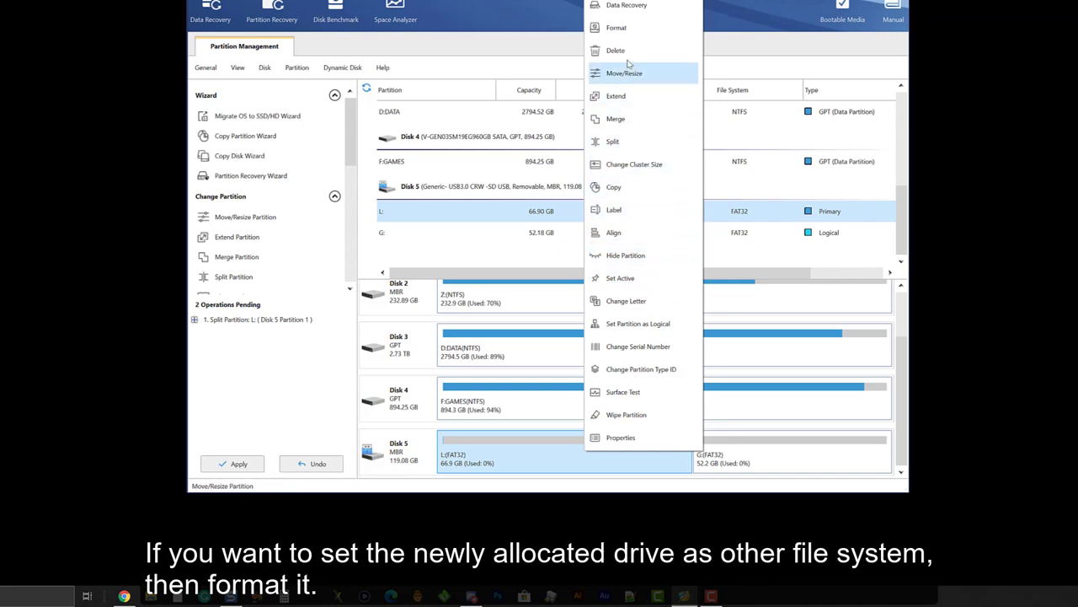
{"action": "left_click", "coordinate": [624, 29]}
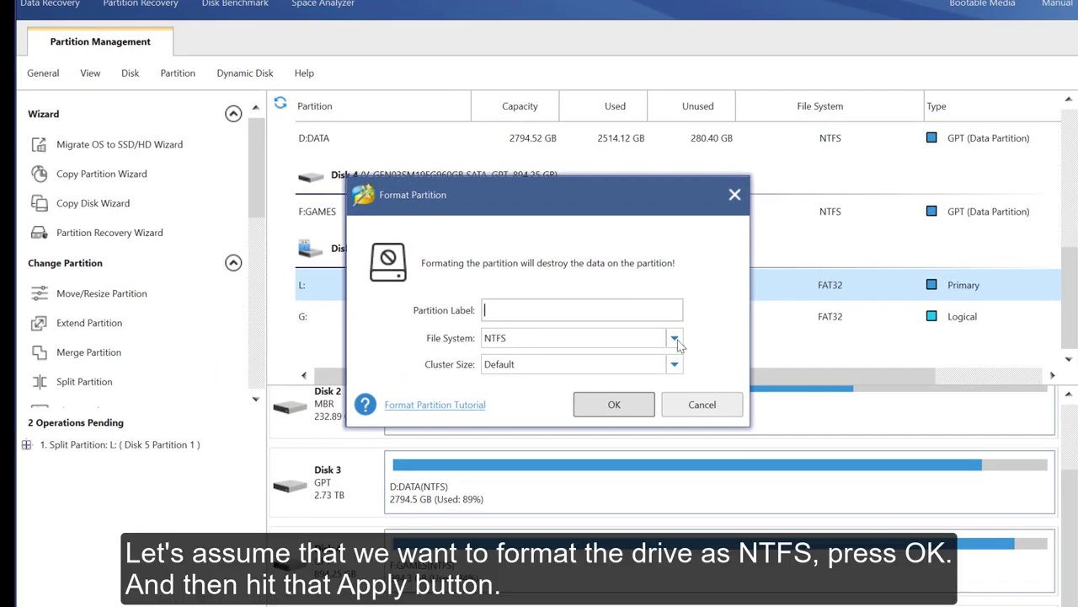
{"action": "left_click", "coordinate": [621, 394]}
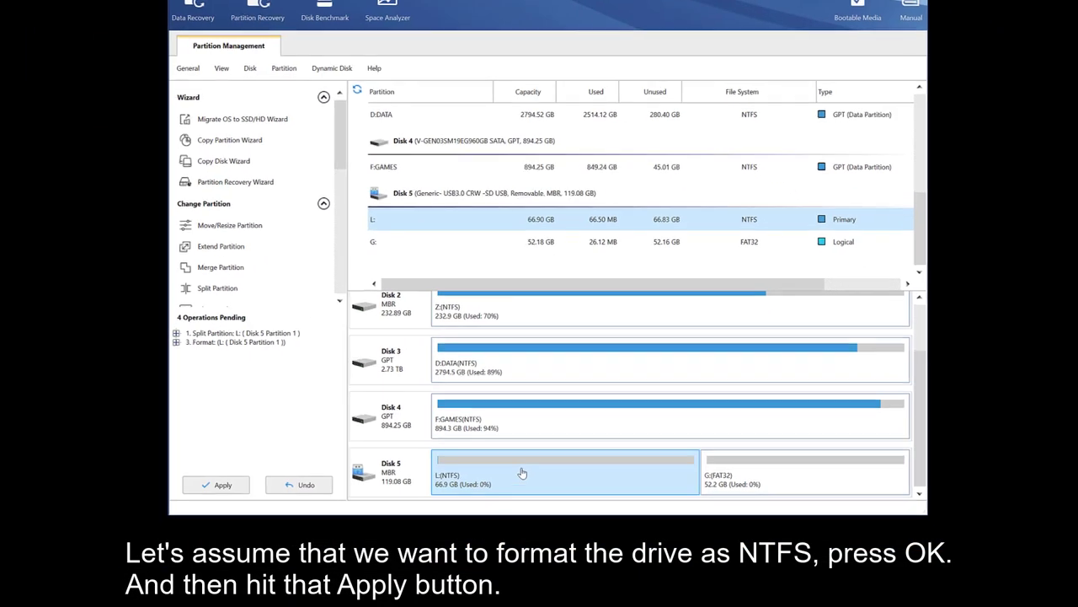
{"action": "left_click", "coordinate": [215, 485]}
{"action": "left_click", "coordinate": [511, 261]}
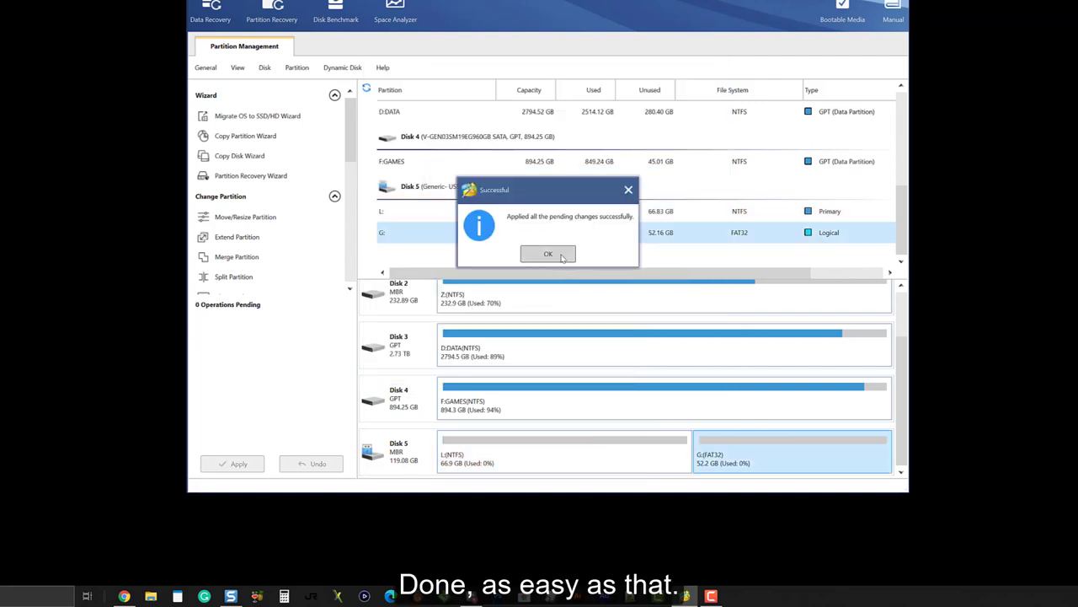
- Acknowledge the success message and inspect the new L: and FAT32 G: partitions
{"action": "left_click", "coordinate": [558, 257]}
{"action": "left_click", "coordinate": [538, 465]}
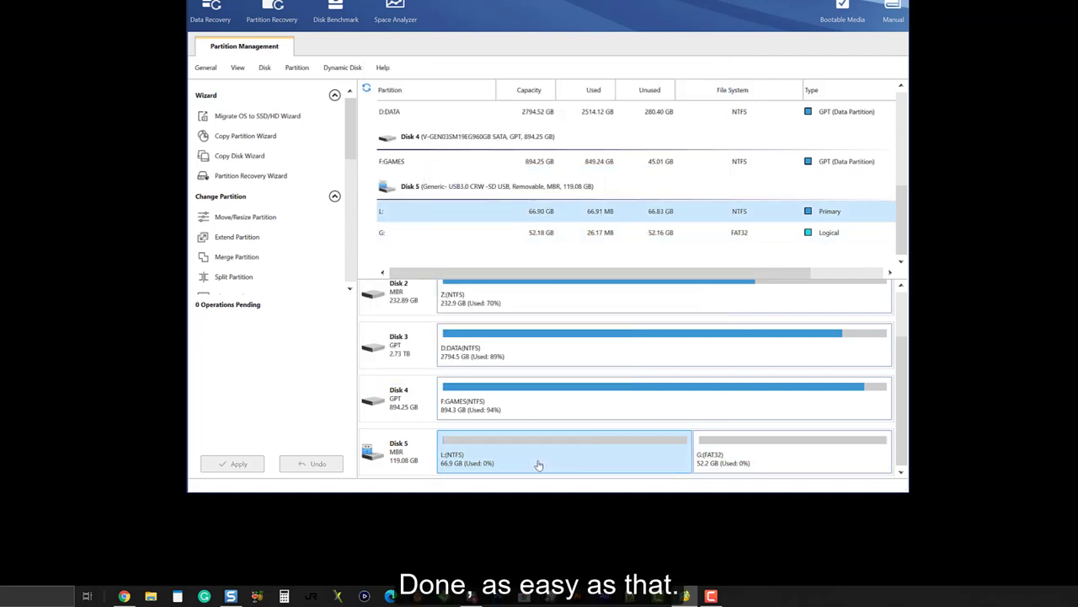
{"action": "left_click", "coordinate": [715, 468]}
{"action": "left_click", "coordinate": [627, 465]}
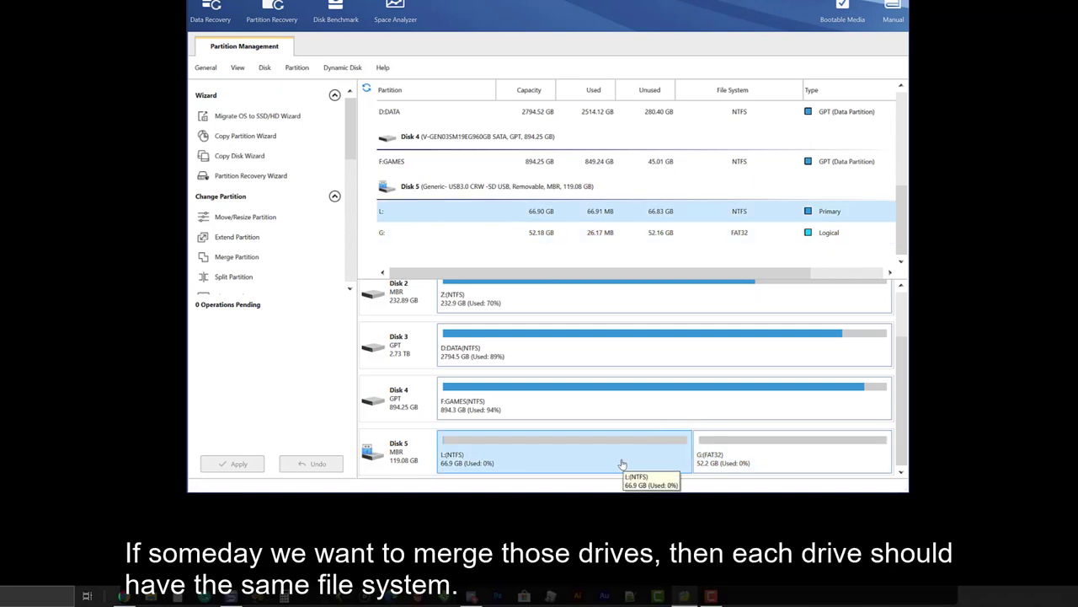
{"action": "left_click", "coordinate": [706, 467]}
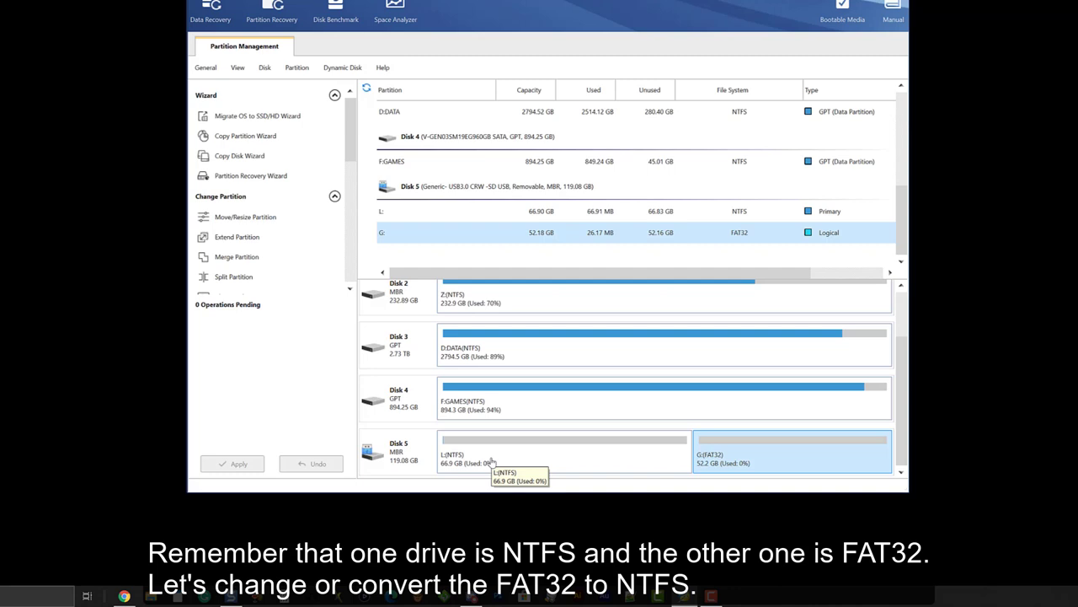
- Convert the G: partition from FAT32 to NTFS and close the finished conversion window
{"action": "right_click", "coordinate": [744, 463]}
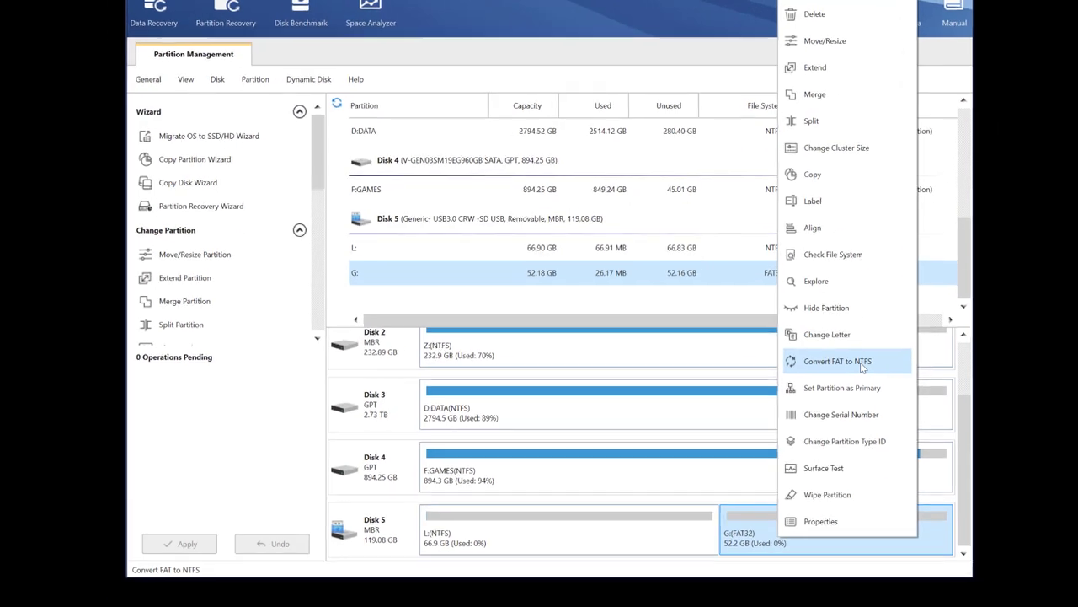
{"action": "left_click", "coordinate": [814, 310]}
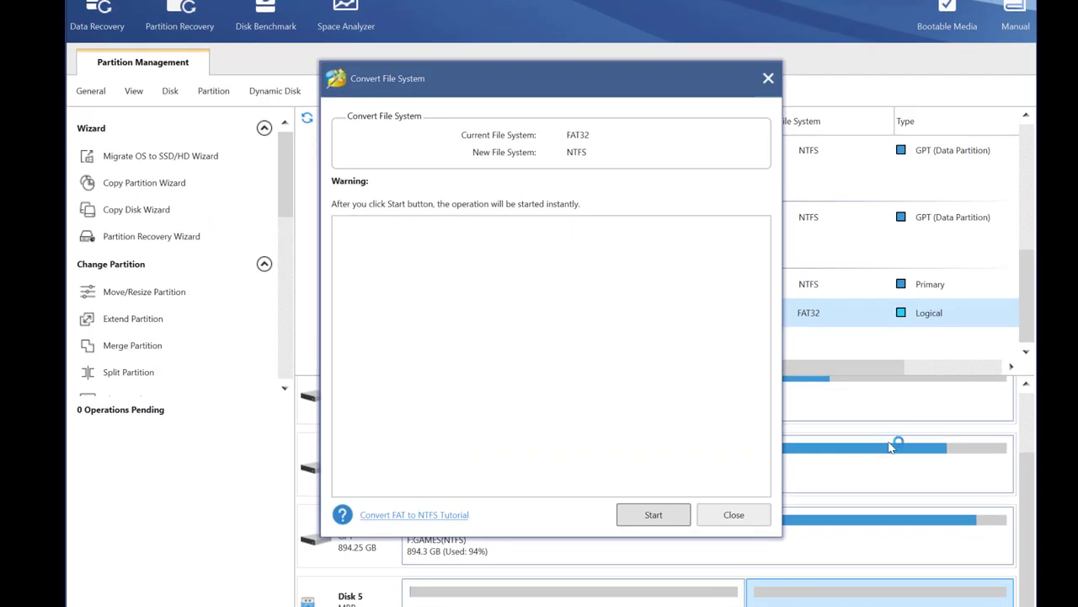
{"action": "left_click", "coordinate": [667, 522]}
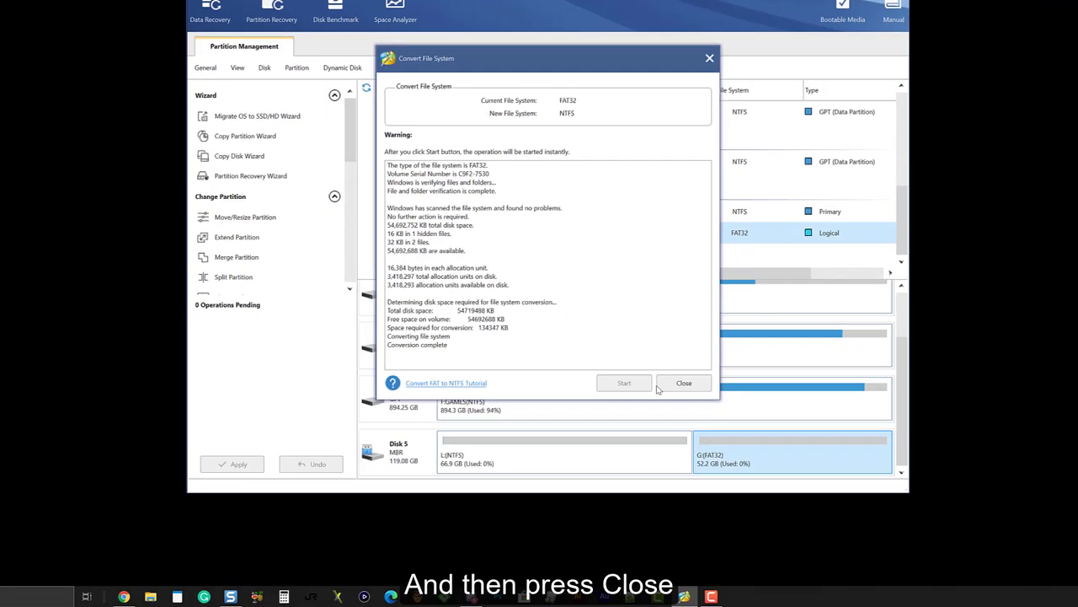
{"action": "left_click", "coordinate": [684, 383]}
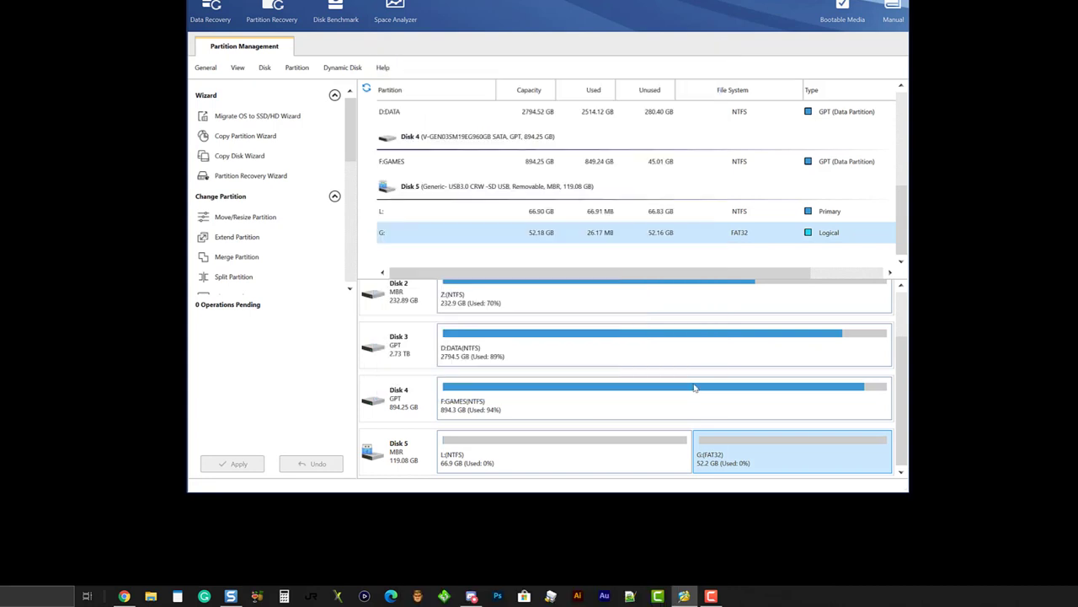
- Queue a merge of the SD card's G: partition into L:, keeping L: as the target
{"action": "left_click", "coordinate": [631, 459]}
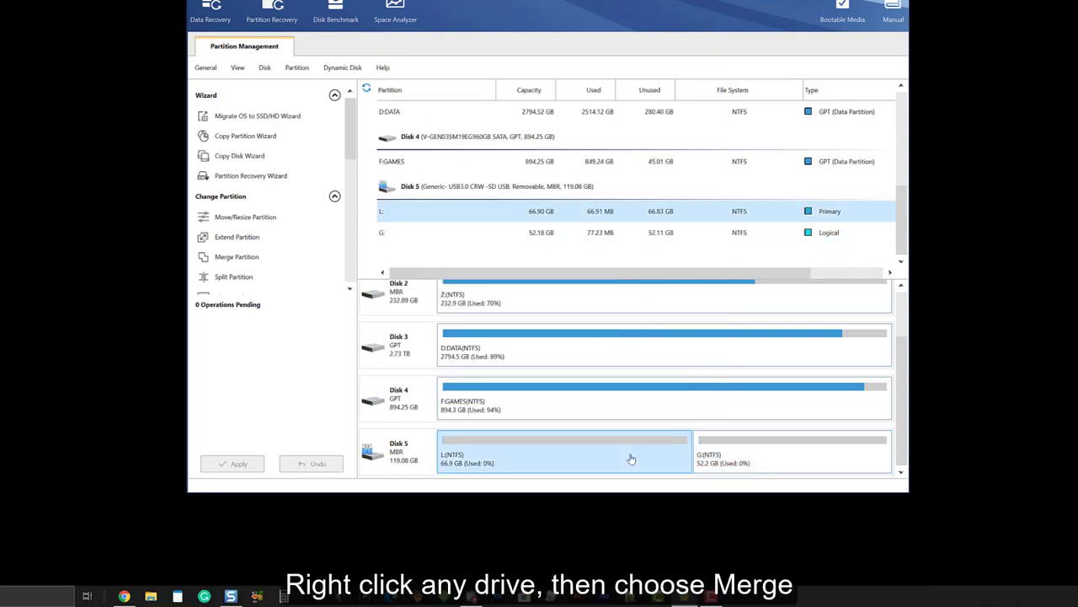
{"action": "right_click", "coordinate": [631, 458]}
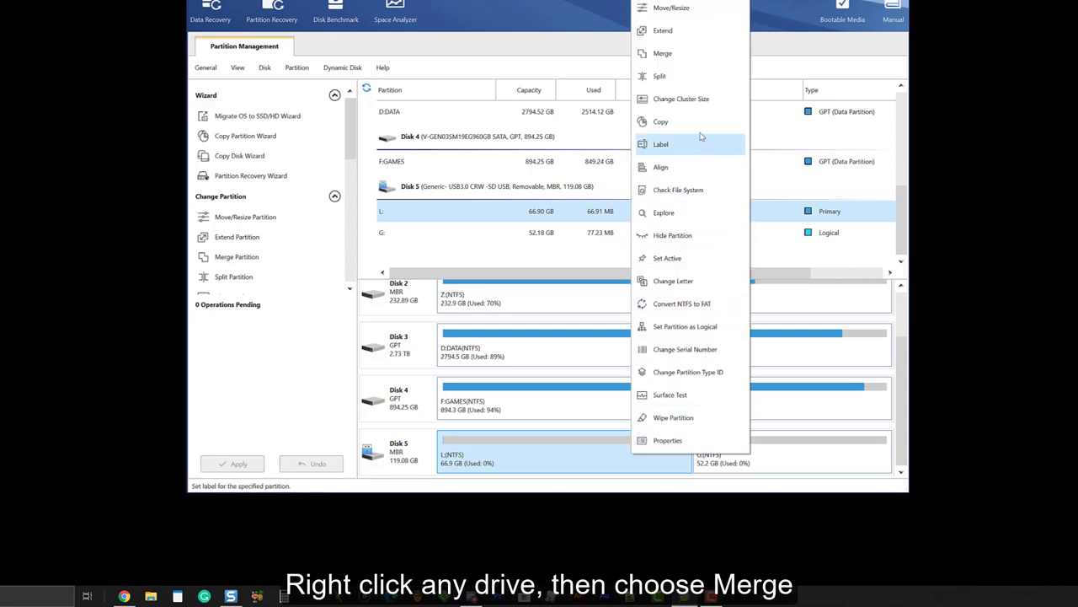
{"action": "left_click", "coordinate": [685, 57]}
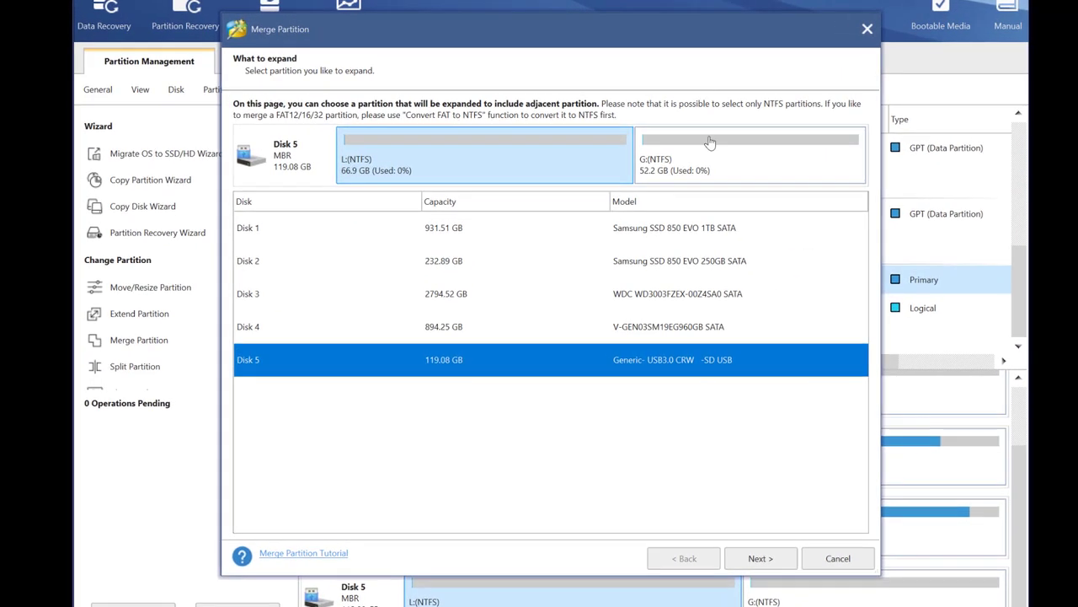
{"action": "left_click", "coordinate": [761, 559]}
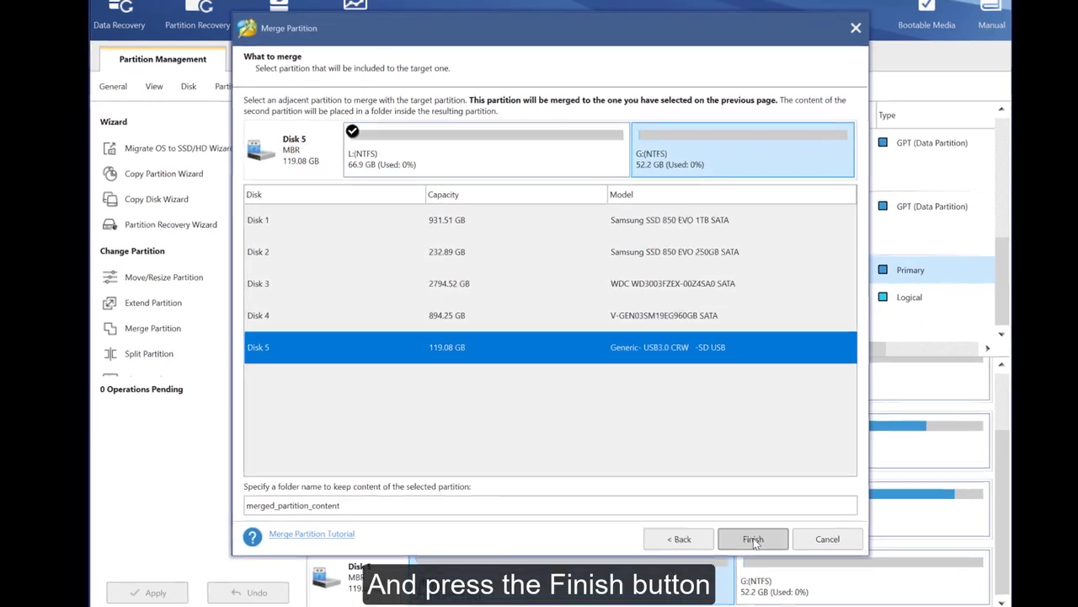
{"action": "left_click", "coordinate": [762, 558]}
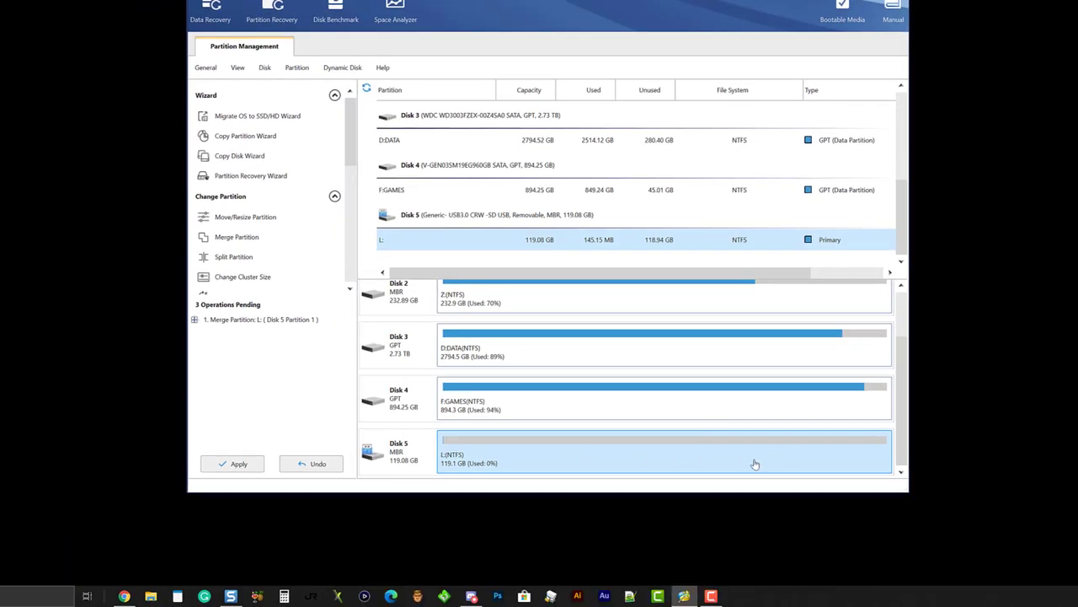
- Apply the pending merge so Disk 5 becomes one 119.08 GB NTFS L: partition
{"action": "left_click", "coordinate": [239, 464]}
{"action": "left_click", "coordinate": [516, 255]}
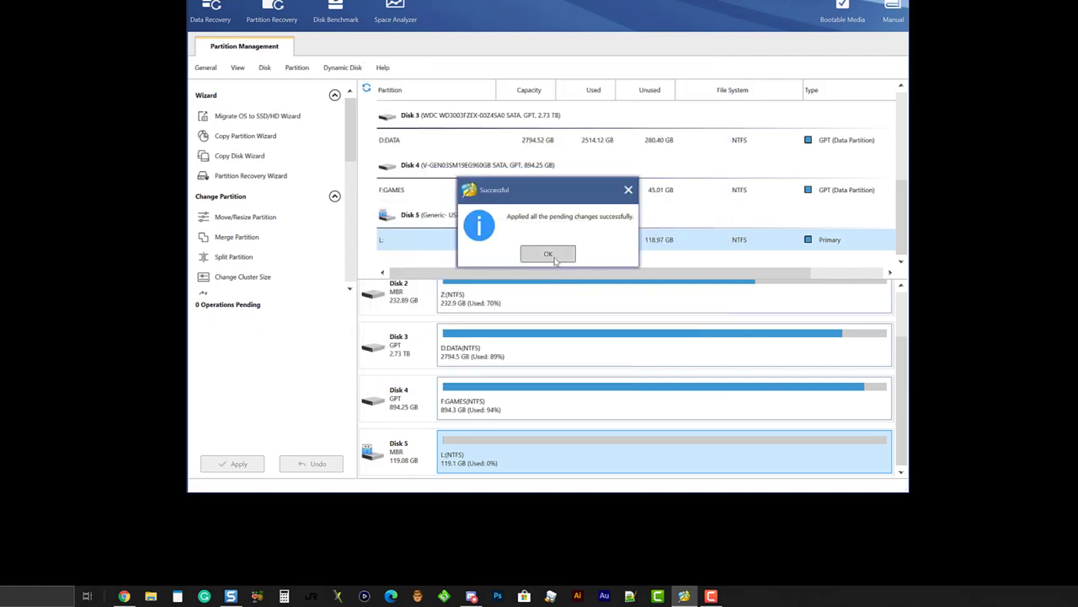
{"action": "left_click", "coordinate": [557, 257]}
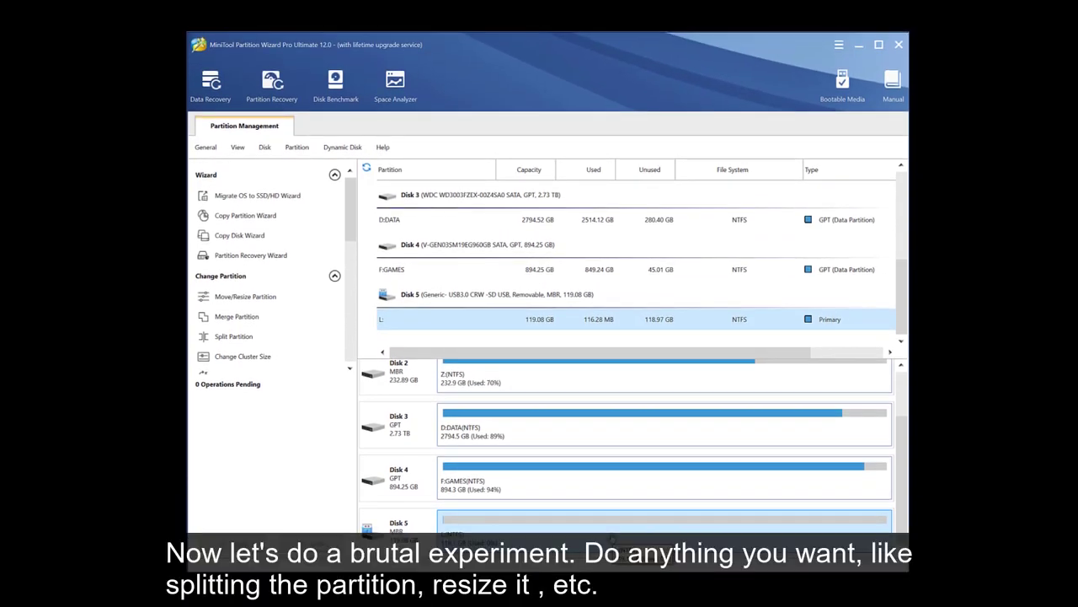
- Shrink L: to 17.48 GB, create a 101.59 GB NTFS G: in the freed space, and apply
{"action": "right_click", "coordinate": [613, 539]}
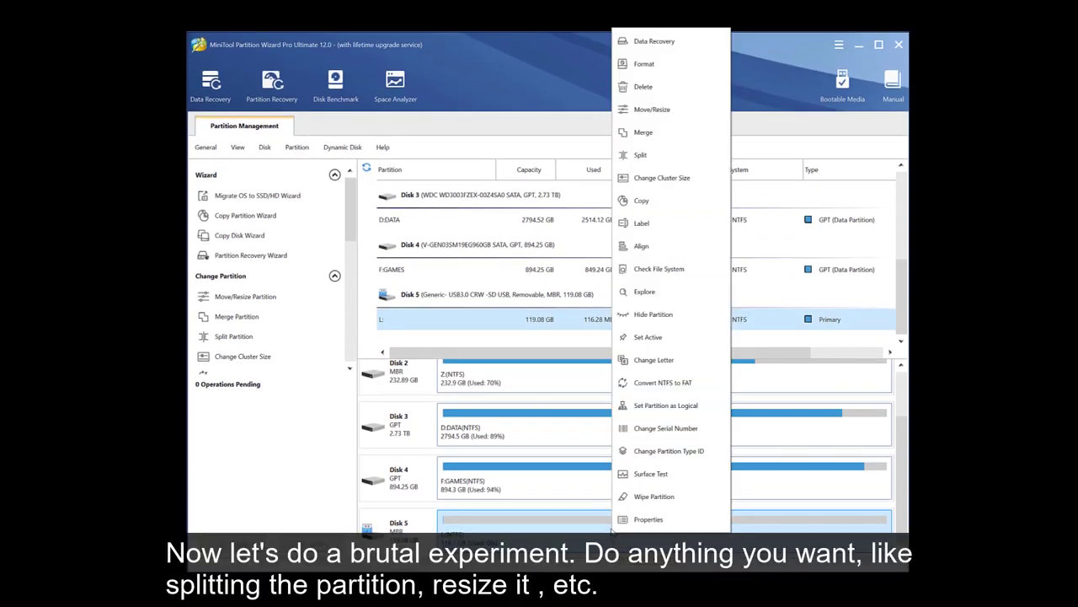
{"action": "left_click", "coordinate": [602, 409]}
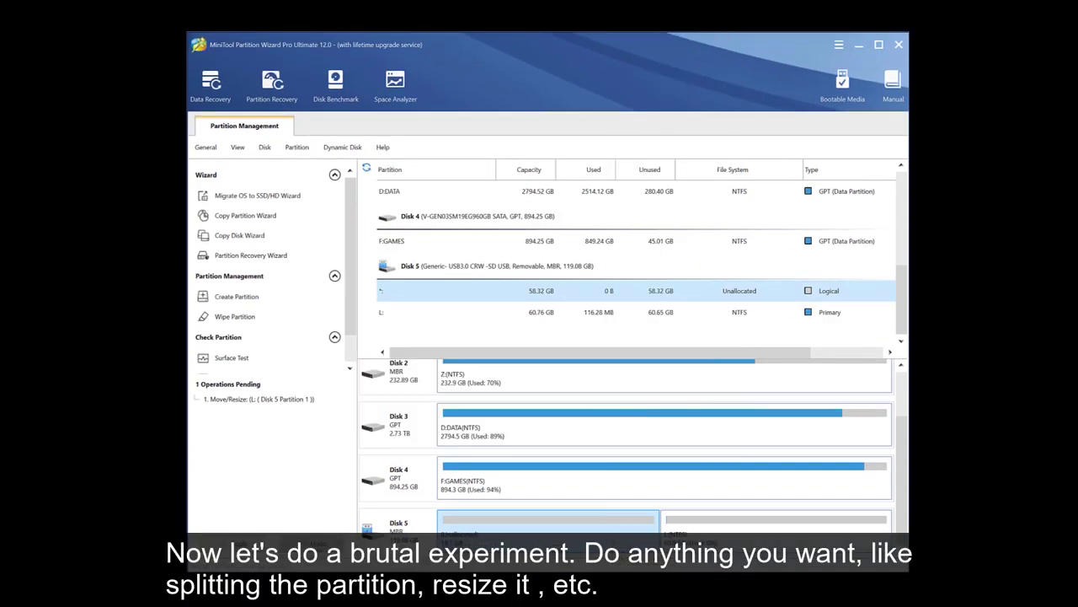
{"action": "right_click", "coordinate": [722, 291]}
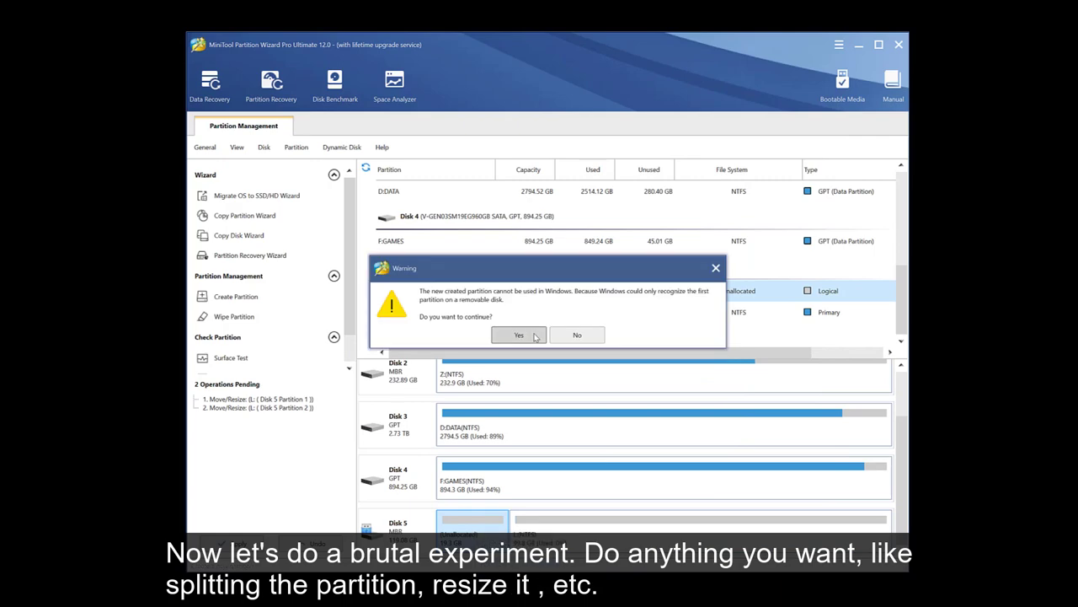
{"action": "left_click", "coordinate": [519, 335]}
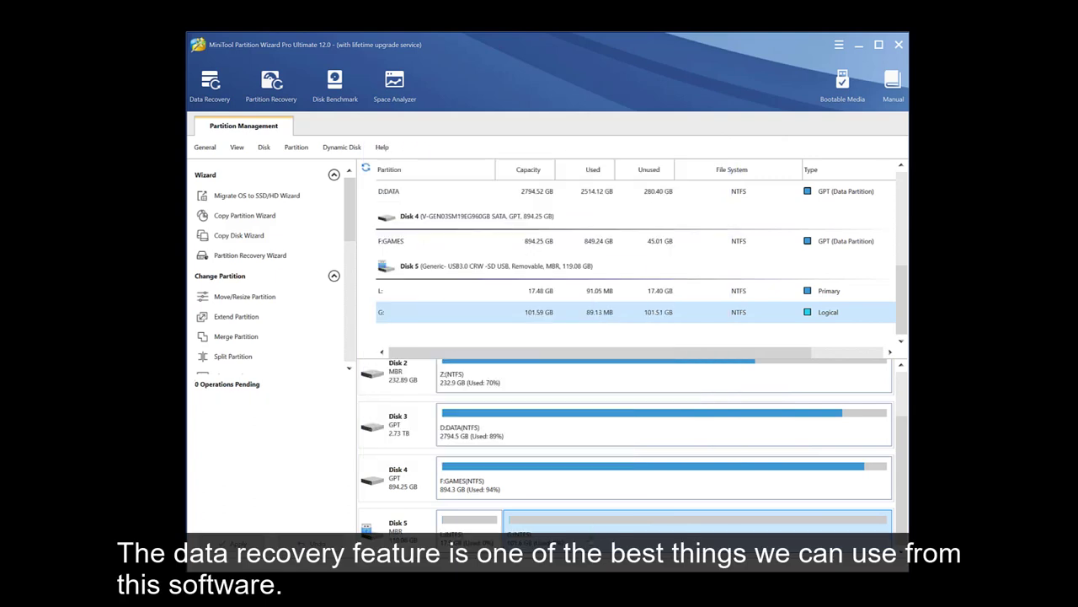
- Run Data Recovery on G: and save all 140 recovered files (10.22 GB) to the Desktop
{"action": "right_click", "coordinate": [590, 536]}
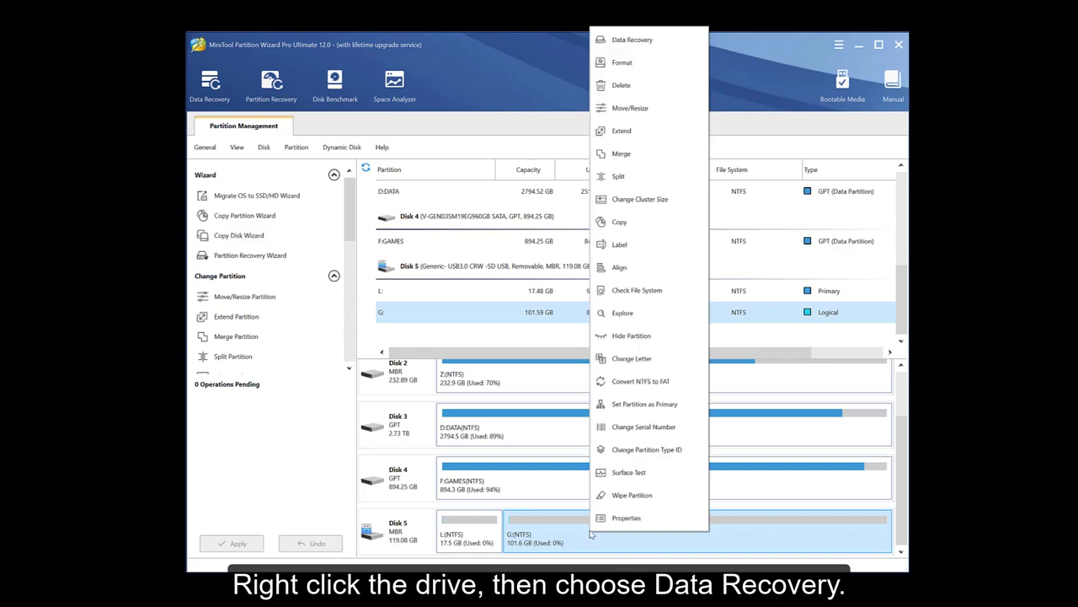
{"action": "left_click", "coordinate": [608, 43]}
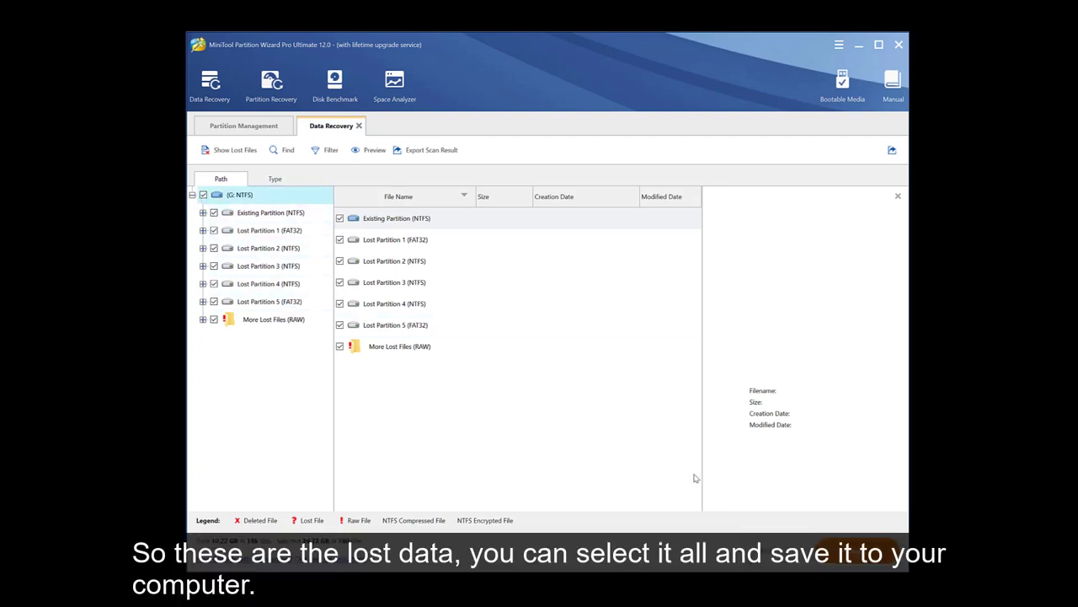
{"action": "left_click", "coordinate": [858, 551]}
{"action": "left_click", "coordinate": [423, 182]}
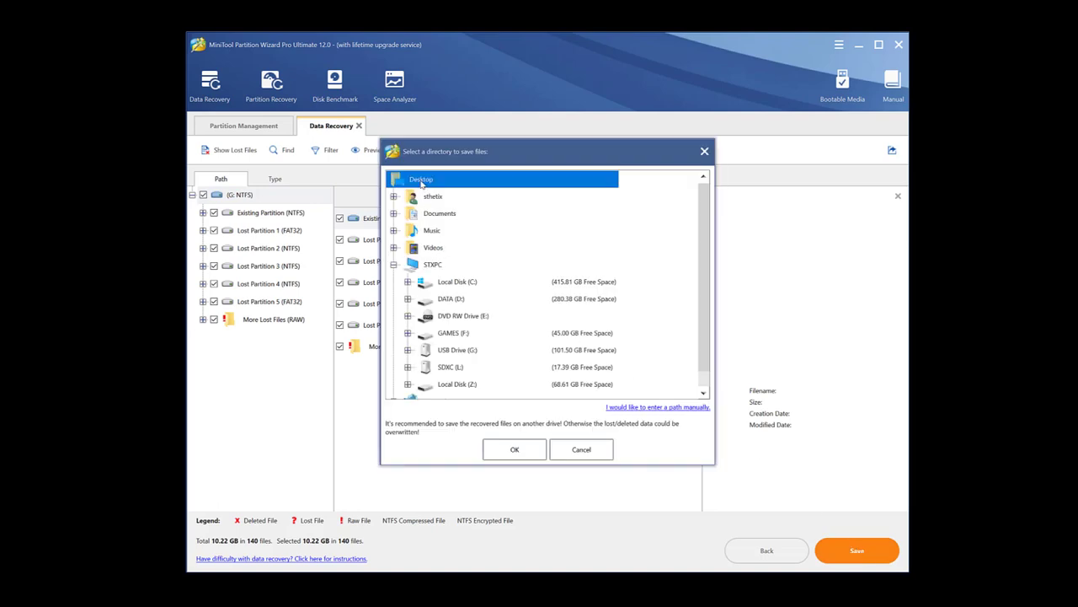
{"action": "left_click", "coordinate": [514, 449]}
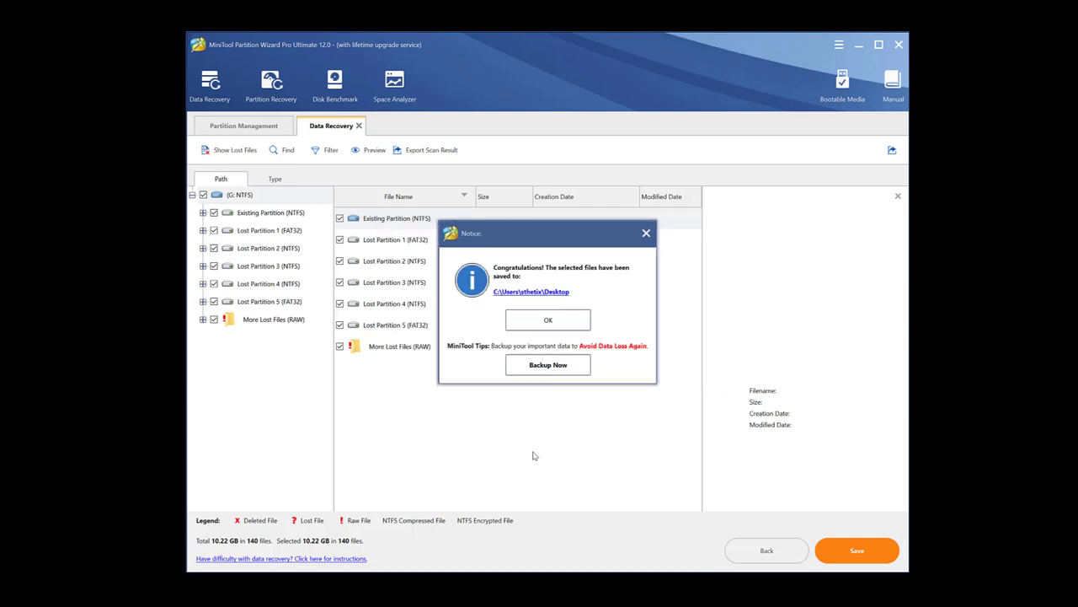
{"action": "left_click", "coordinate": [548, 320]}
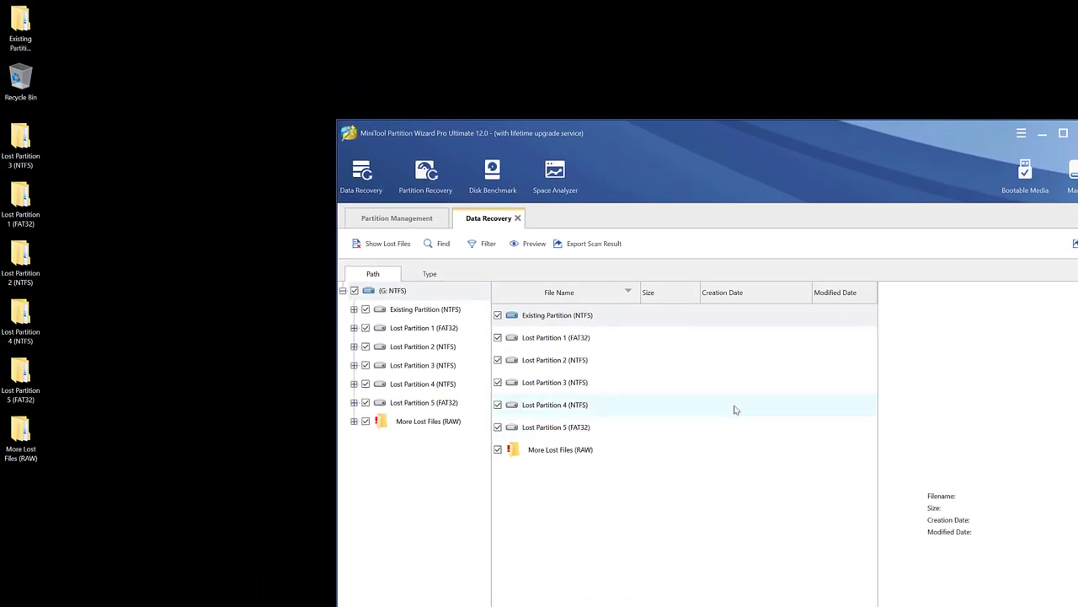
{"action": "double_click", "coordinate": [20, 23]}
{"action": "double_click", "coordinate": [583, 110]}
{"action": "left_click", "coordinate": [361, 74]}
{"action": "double_click", "coordinate": [585, 121]}
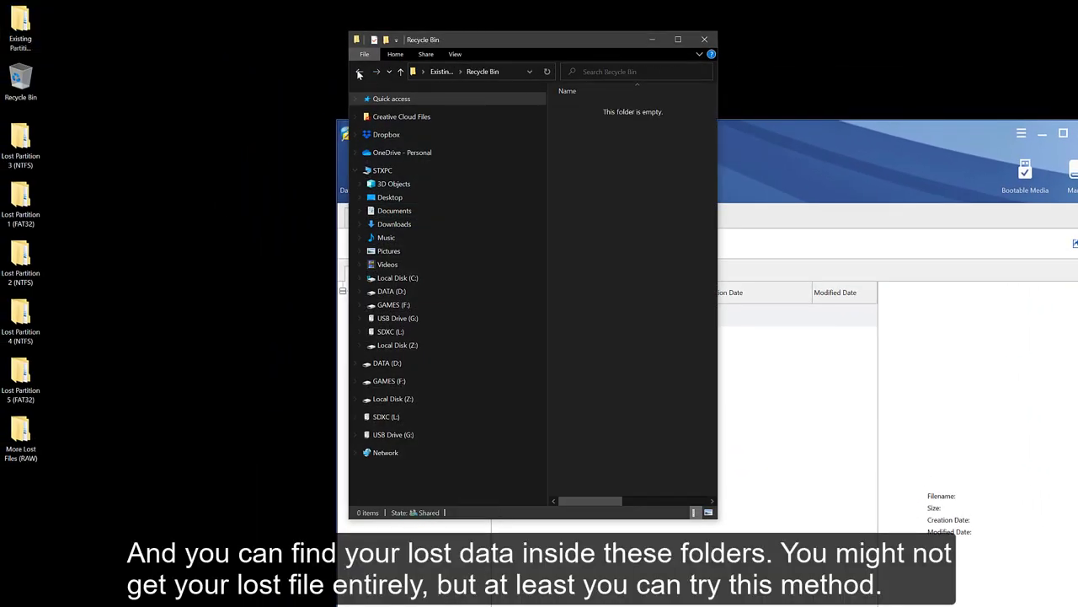
{"action": "left_click", "coordinate": [361, 73]}
{"action": "double_click", "coordinate": [610, 133]}
{"action": "double_click", "coordinate": [21, 145]}
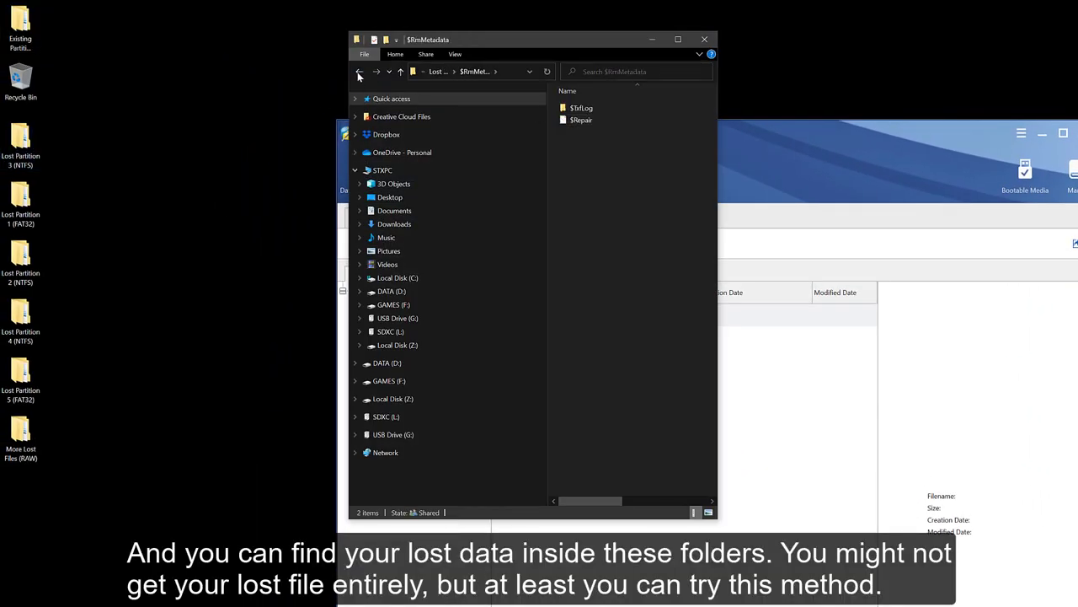
{"action": "double_click", "coordinate": [21, 203]}
{"action": "double_click", "coordinate": [583, 108]}
{"action": "double_click", "coordinate": [583, 108]}
{"action": "left_click", "coordinate": [360, 72]}
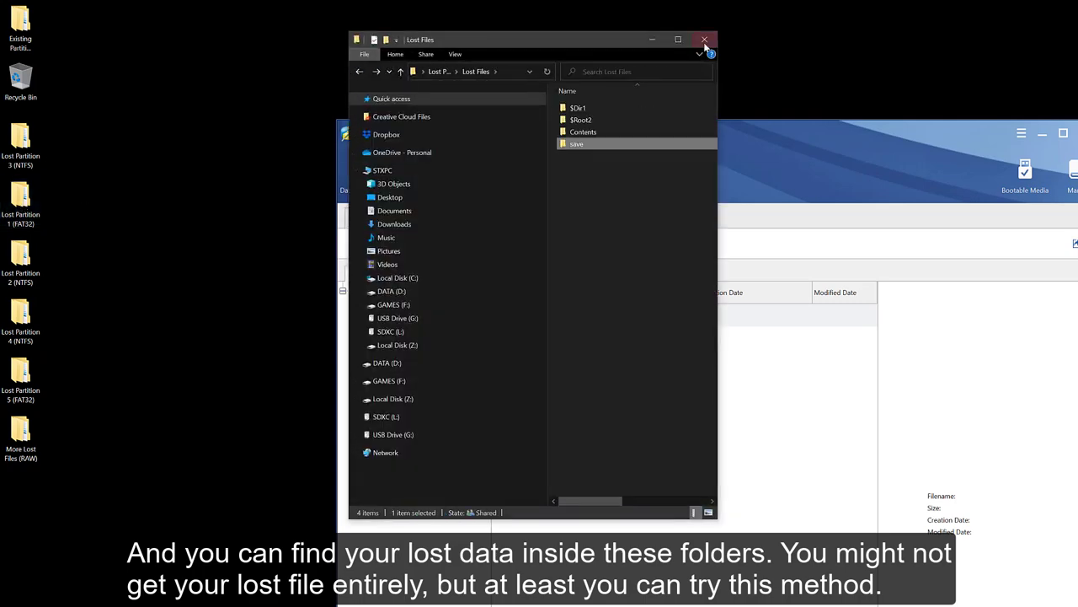
{"action": "left_click", "coordinate": [705, 38]}
{"action": "double_click", "coordinate": [20, 261]}
{"action": "double_click", "coordinate": [583, 115]}
{"action": "left_click", "coordinate": [704, 39]}
{"action": "double_click", "coordinate": [21, 432]}
{"action": "double_click", "coordinate": [589, 108]}
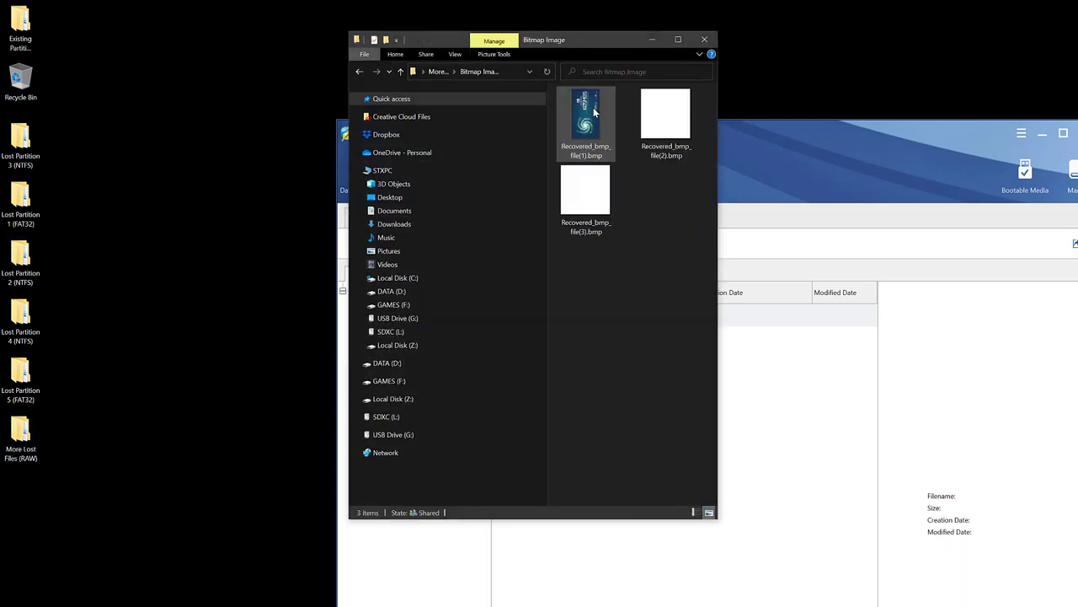
{"action": "left_click", "coordinate": [361, 71]}
{"action": "double_click", "coordinate": [573, 119]}
{"action": "left_click", "coordinate": [361, 71]}
{"action": "double_click", "coordinate": [593, 132]}
{"action": "left_click", "coordinate": [361, 72]}
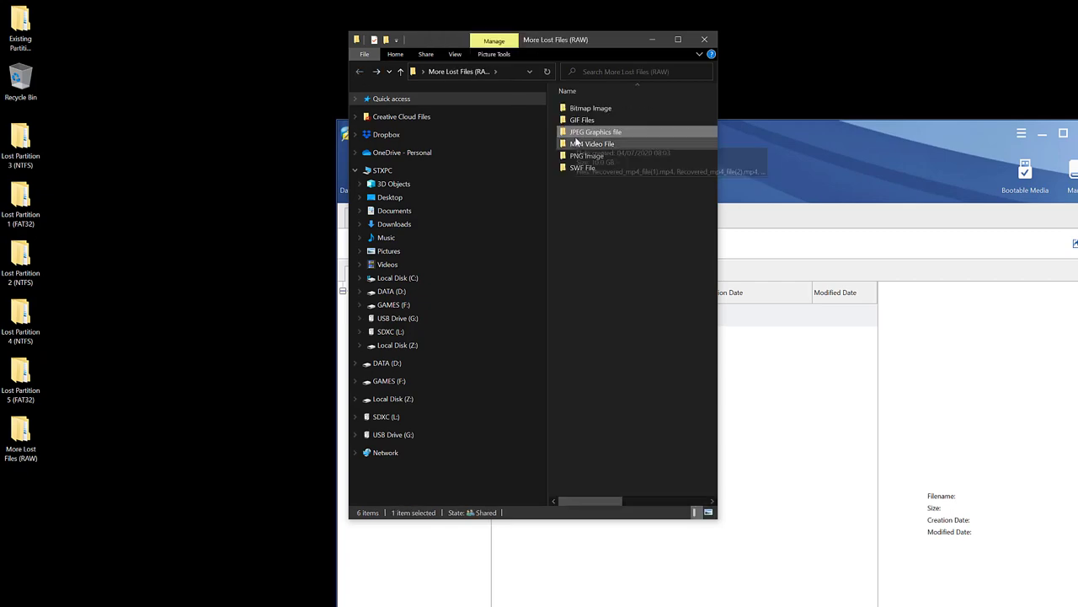
{"action": "double_click", "coordinate": [589, 144]}
{"action": "left_click", "coordinate": [360, 72]}
{"action": "double_click", "coordinate": [590, 156]}
{"action": "left_click", "coordinate": [361, 71]}
{"action": "double_click", "coordinate": [590, 168]}
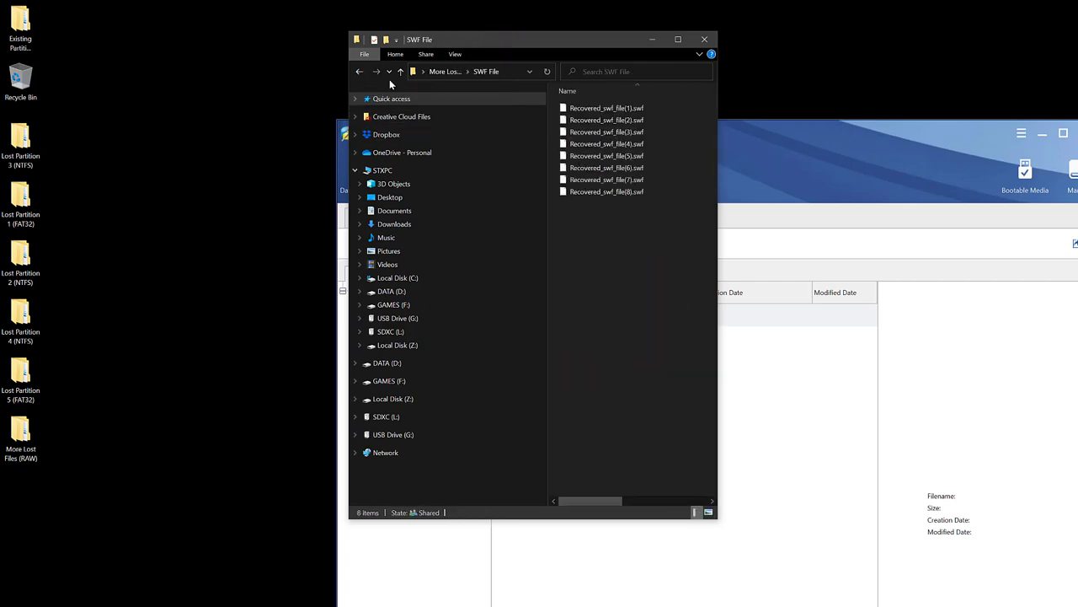
{"action": "left_click", "coordinate": [360, 72]}
{"action": "left_click", "coordinate": [704, 39]}
{"action": "double_click", "coordinate": [20, 392]}
{"action": "double_click", "coordinate": [605, 118]}
{"action": "key", "text": "alt+F4"}
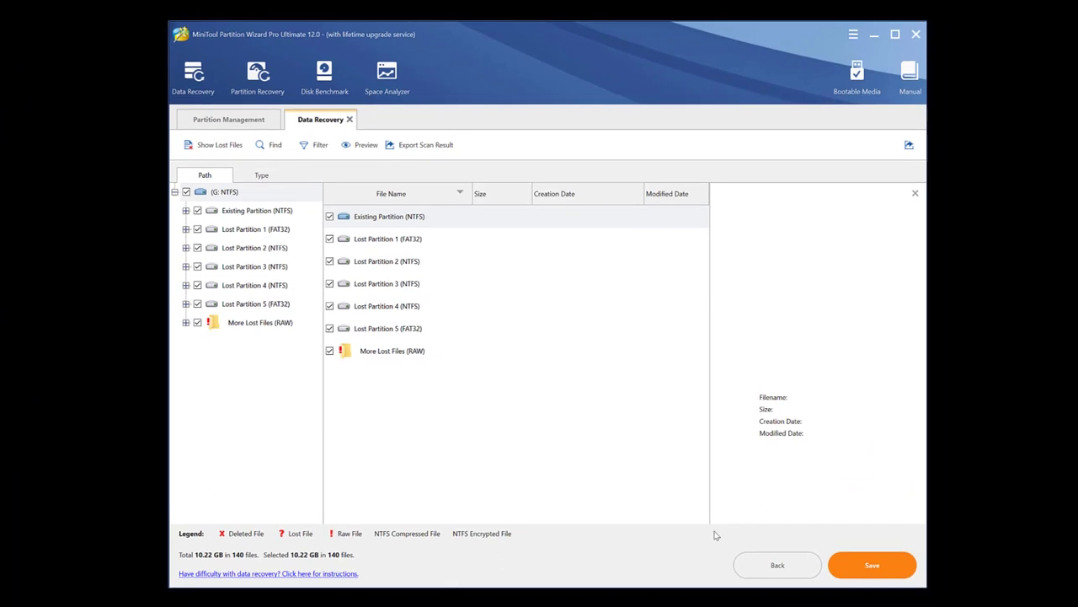
- Leave the recovery results and return to the Partition Management disk list
{"action": "left_click", "coordinate": [775, 567]}
{"action": "left_click", "coordinate": [502, 338]}
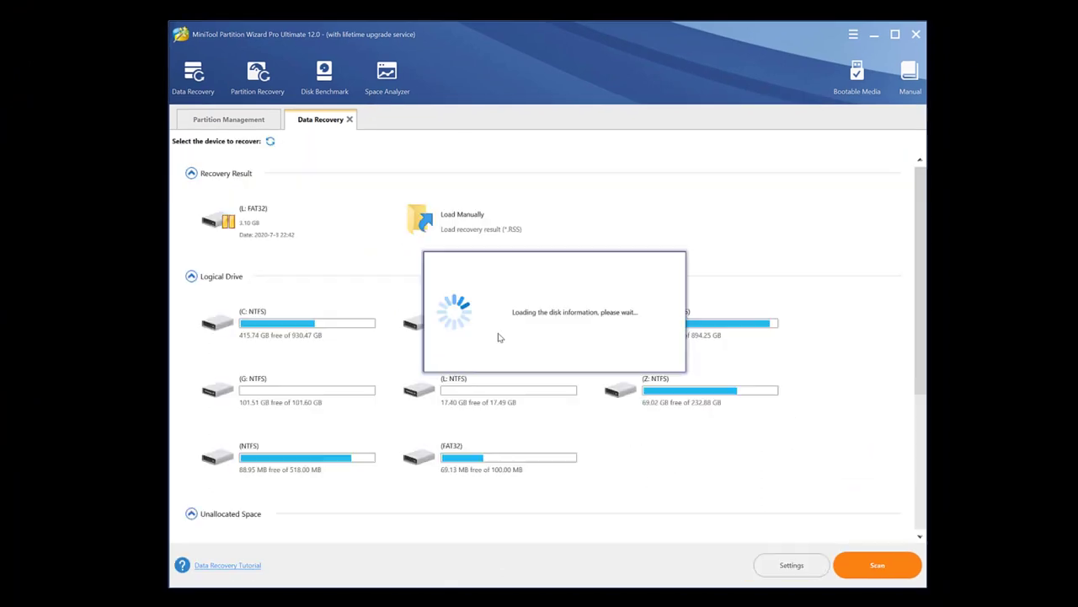
{"action": "left_click", "coordinate": [229, 119]}
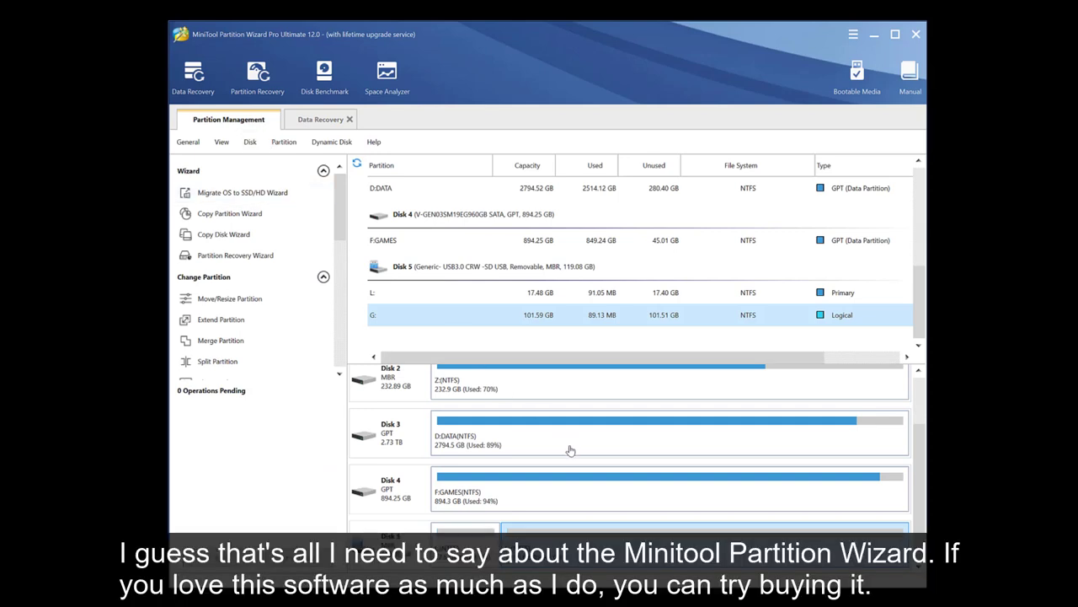